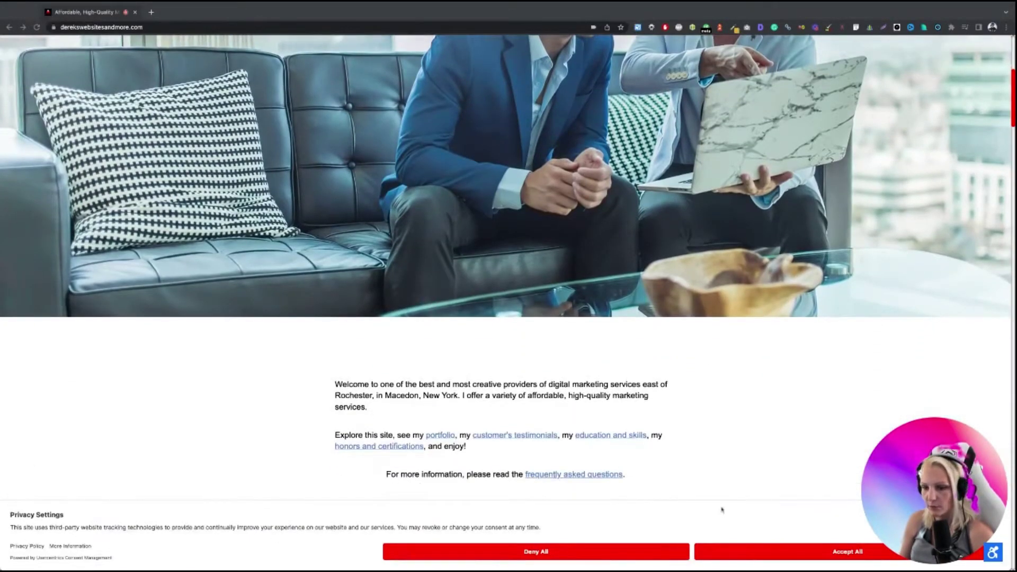
click(762, 554)
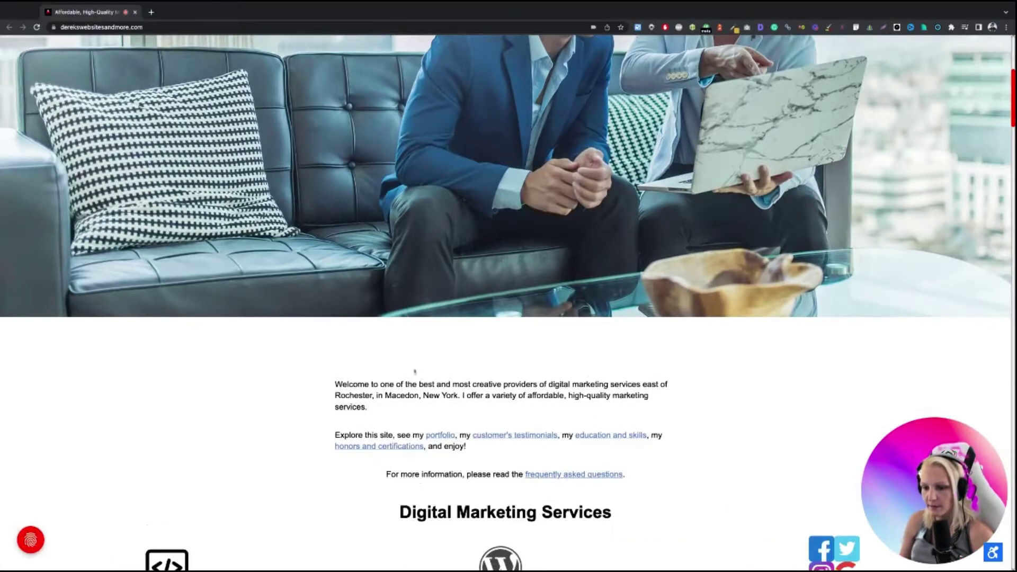
scroll(289, 317, down, 8)
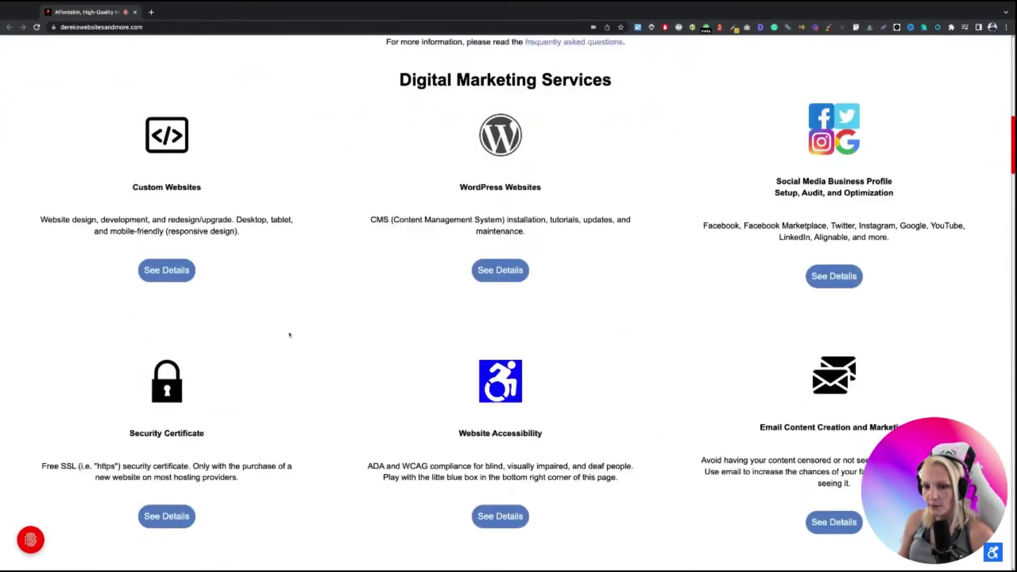
scroll(459, 451, up, 5)
scroll(509, 302, down, 5)
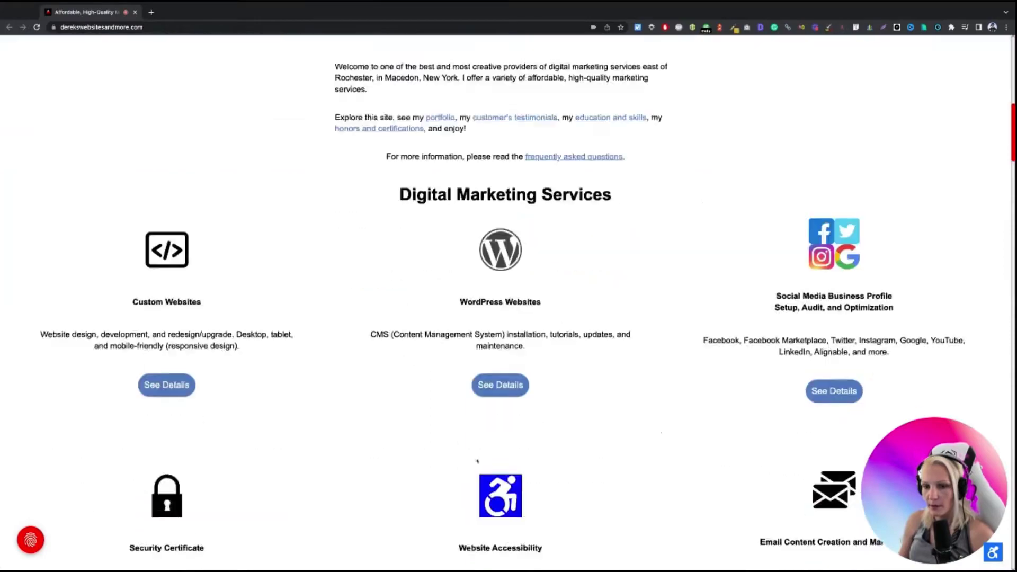
scroll(411, 97, up, 8)
scroll(403, 109, down, 19)
scroll(403, 120, down, 11)
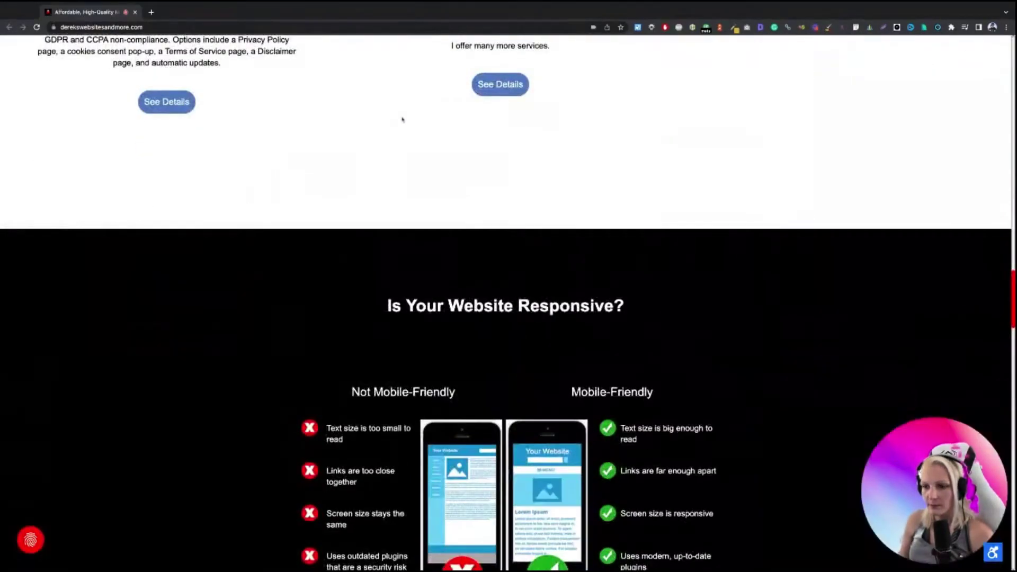
scroll(402, 119, up, 20)
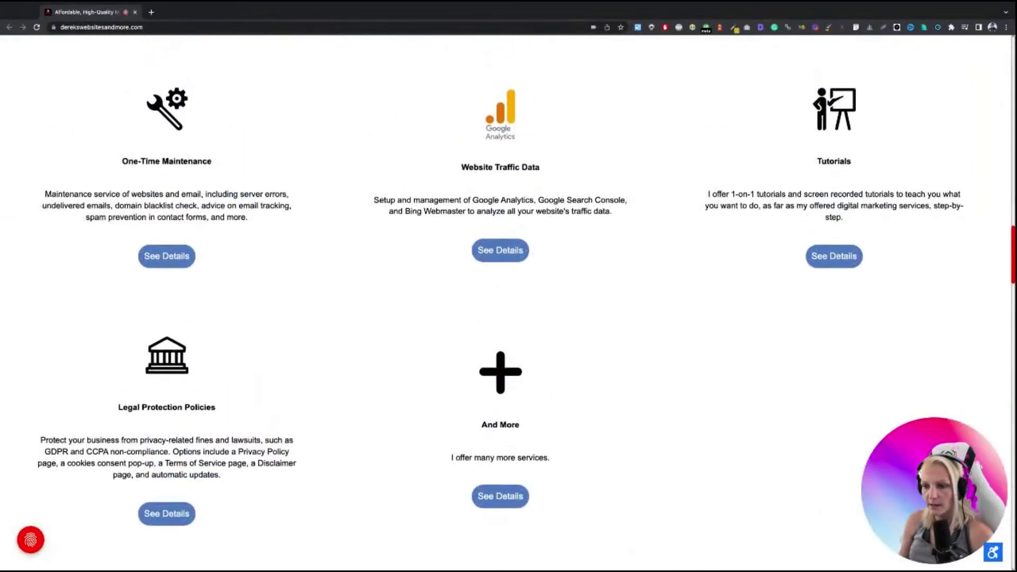
scroll(403, 119, up, 10)
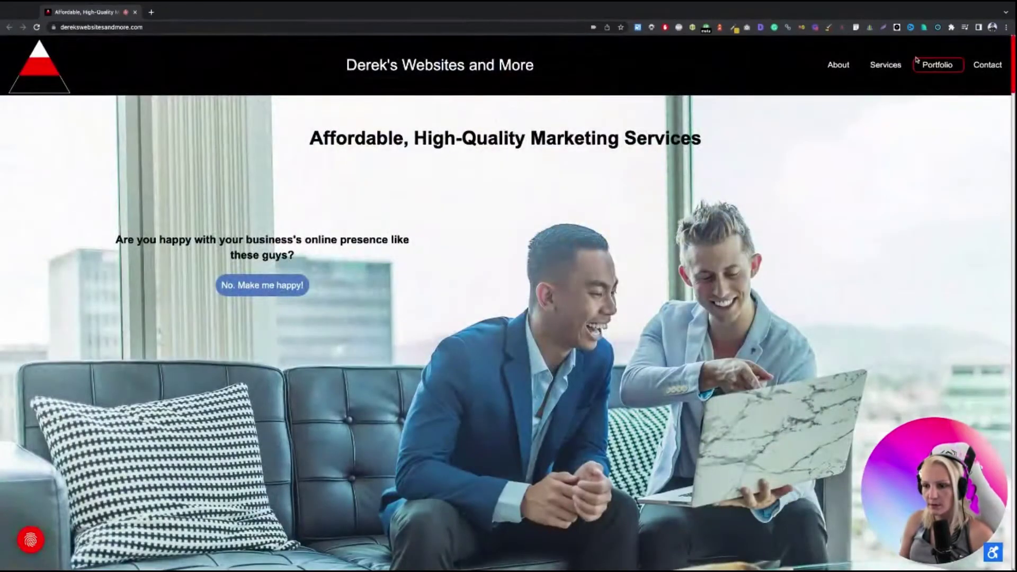
scroll(685, 106, down, 20)
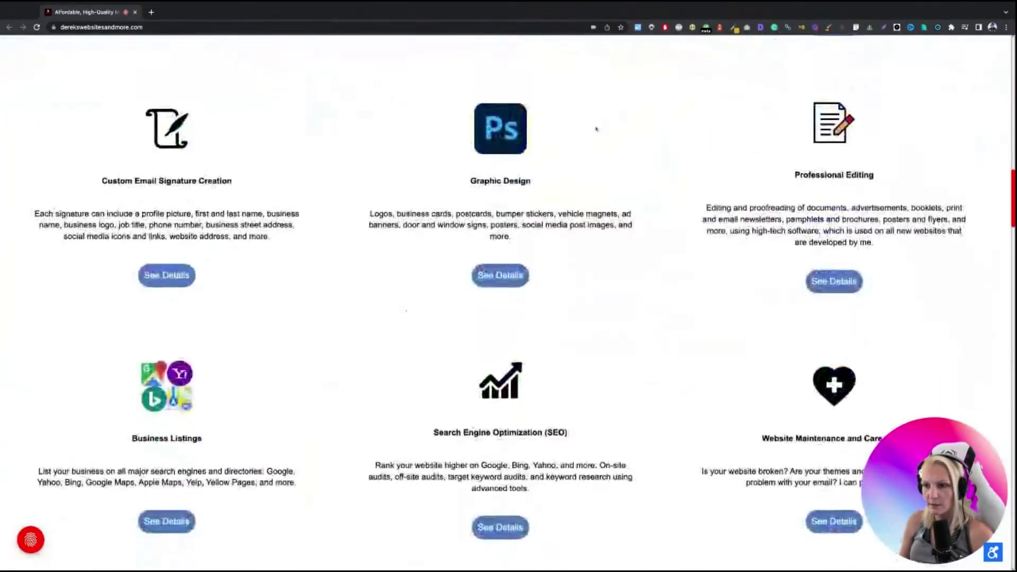
scroll(596, 129, down, 15)
scroll(596, 129, up, 20)
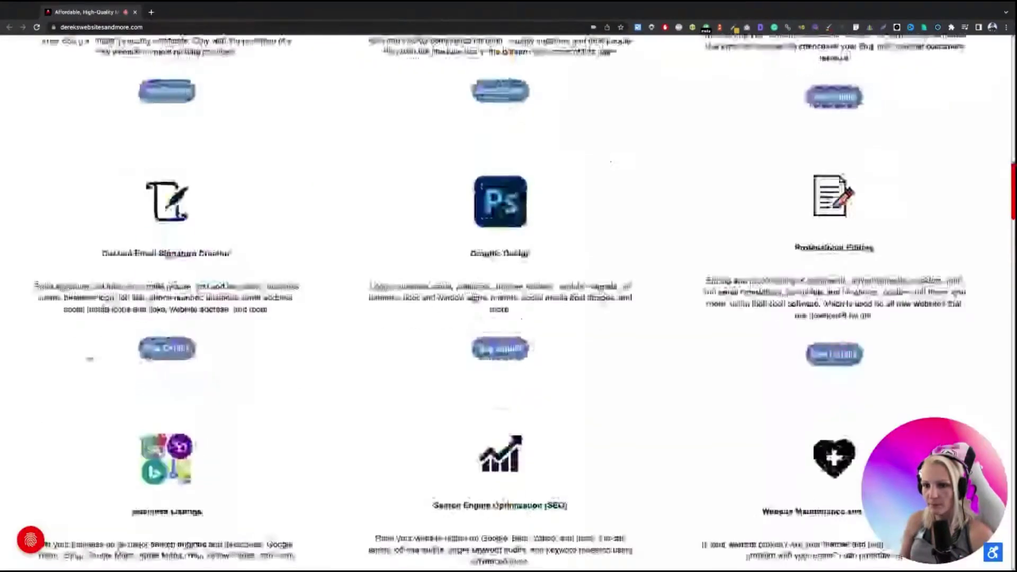
scroll(509, 302, up, 6)
scroll(508, 302, down, 15)
scroll(508, 302, up, 8)
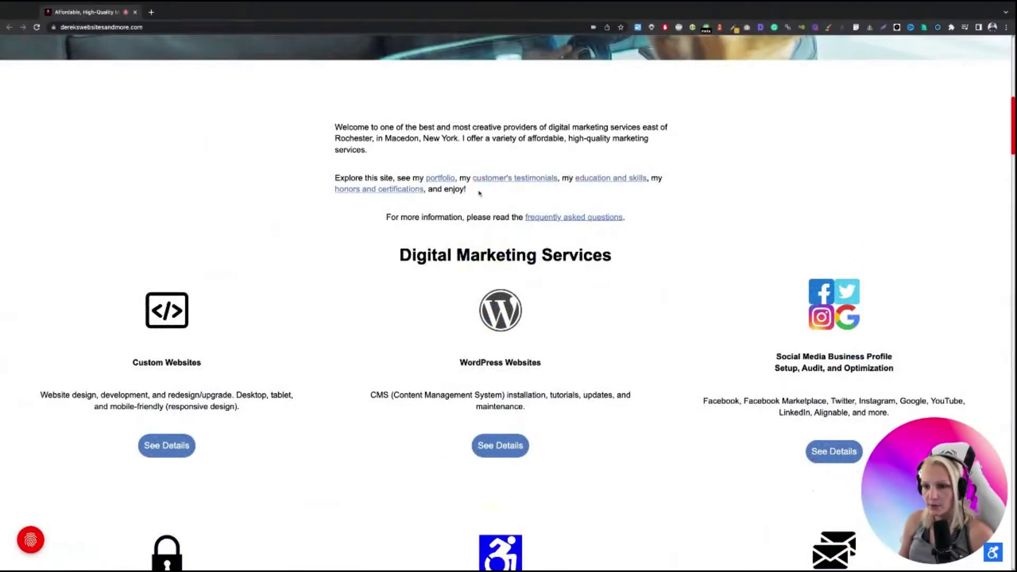
scroll(479, 204, down, 4)
scroll(479, 208, up, 1)
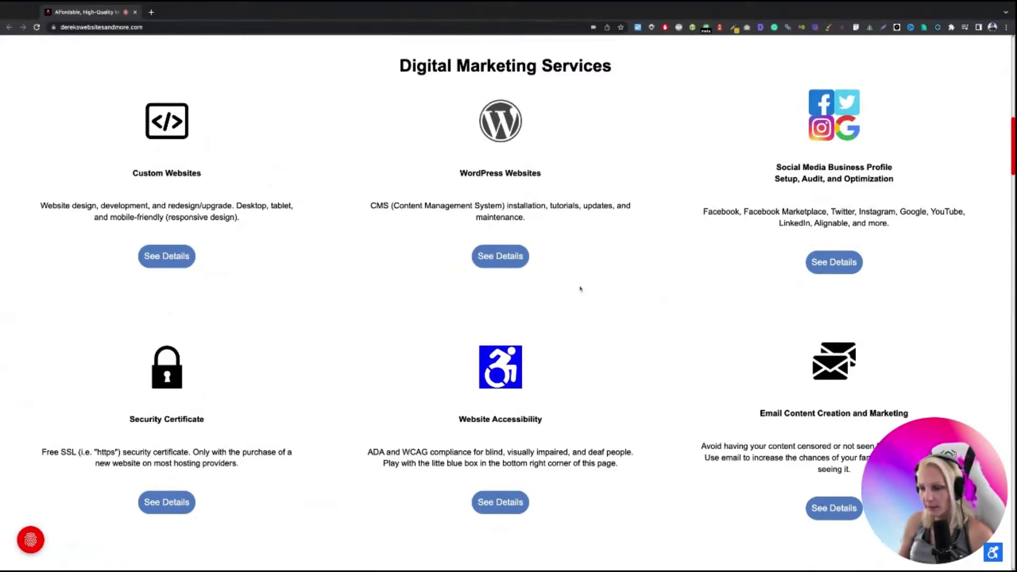
drag(459, 176, 730, 166)
click(730, 166)
drag(134, 173, 204, 174)
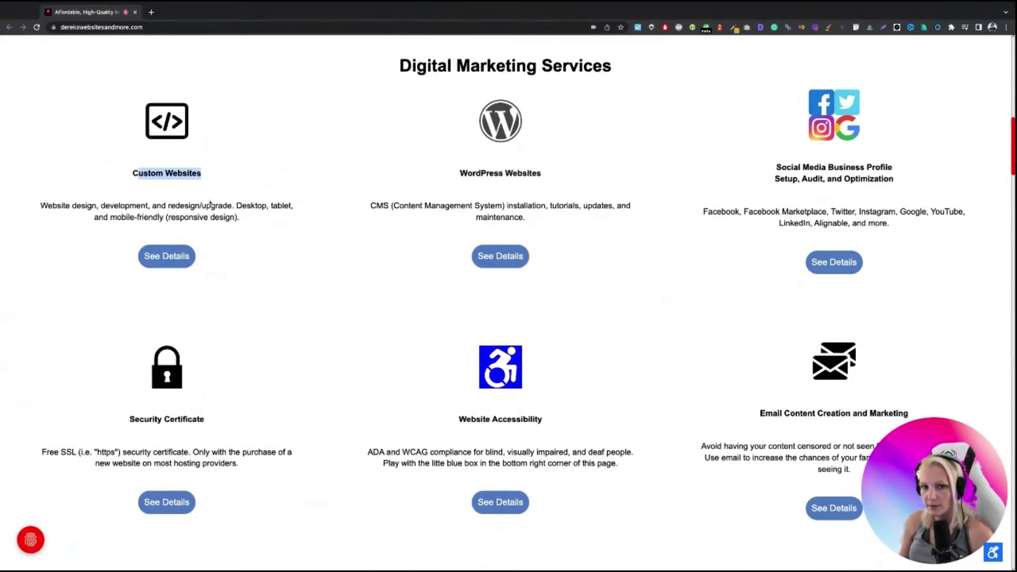
drag(129, 421, 205, 420)
drag(459, 424, 533, 421)
scroll(473, 329, down, 3)
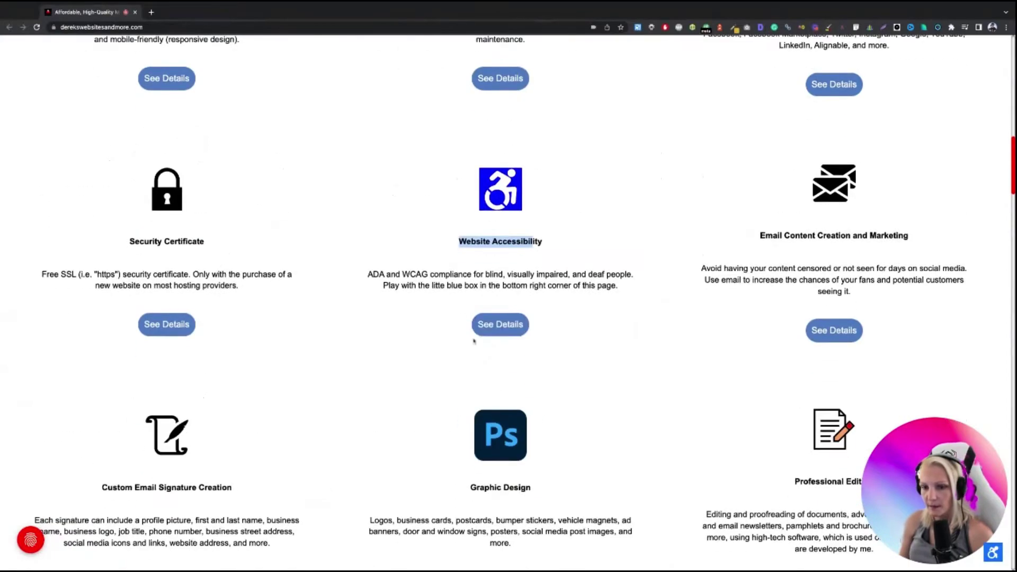
scroll(473, 341, down, 15)
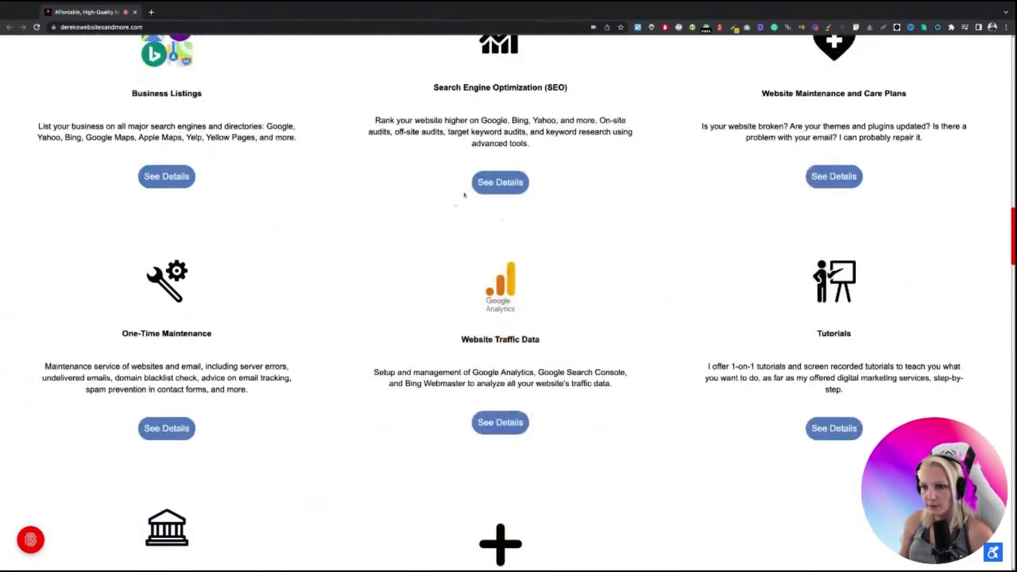
scroll(487, 185, down, 3)
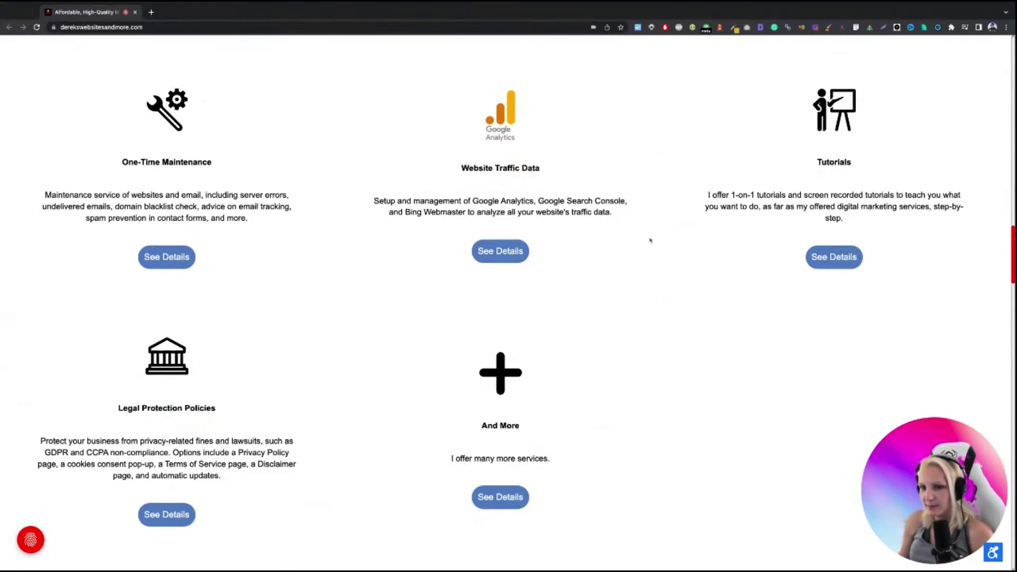
scroll(340, 309, down, 1)
scroll(340, 309, down, 10)
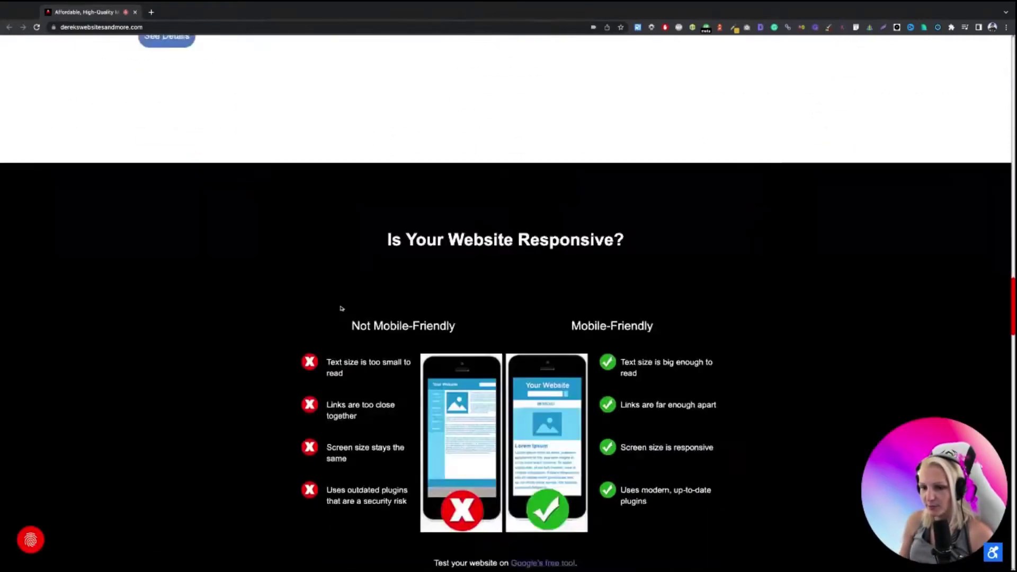
scroll(340, 309, up, 11)
scroll(341, 308, down, 3)
scroll(341, 309, down, 15)
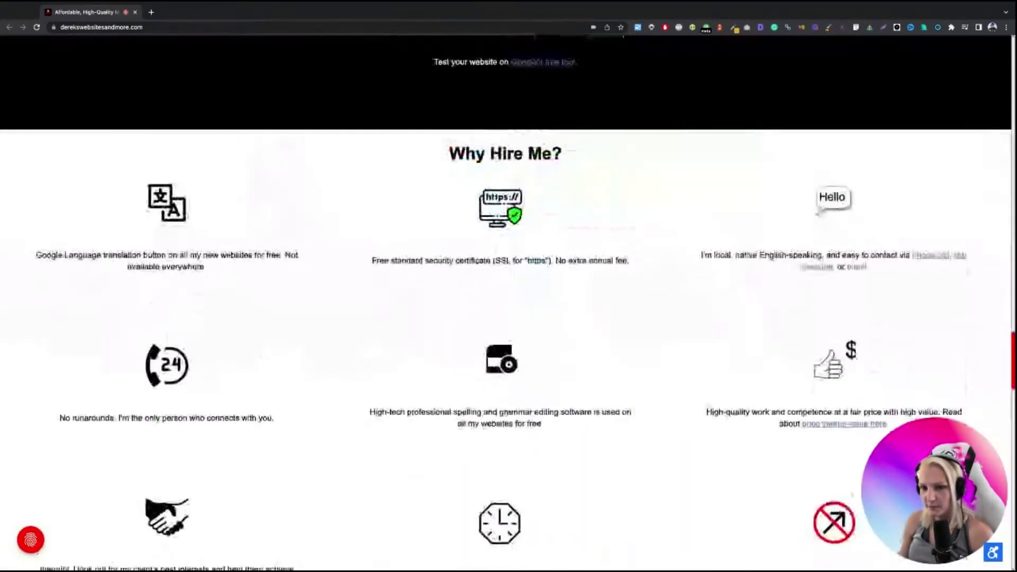
scroll(340, 309, down, 5)
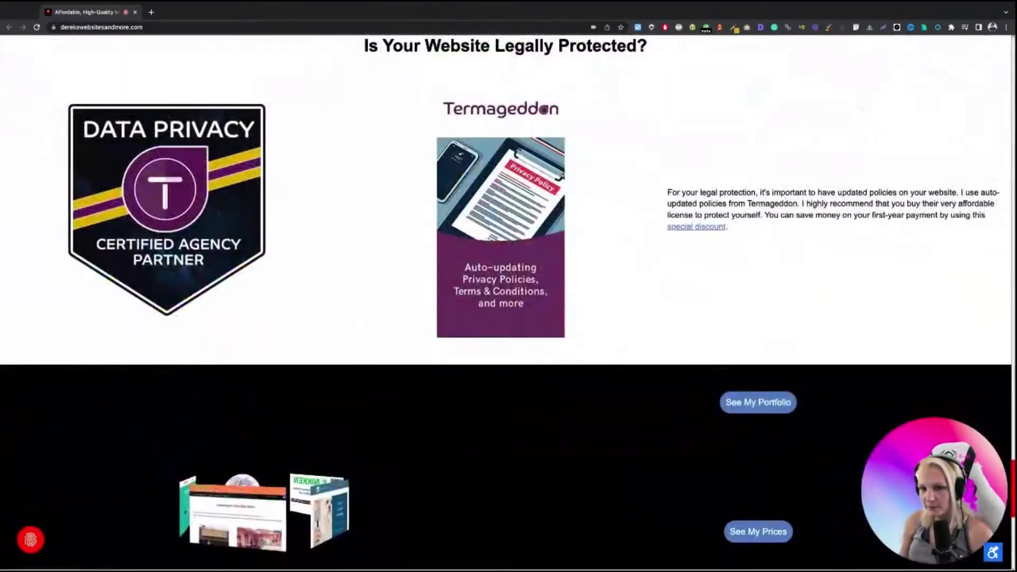
scroll(341, 309, up, 5)
scroll(504, 295, down, 9)
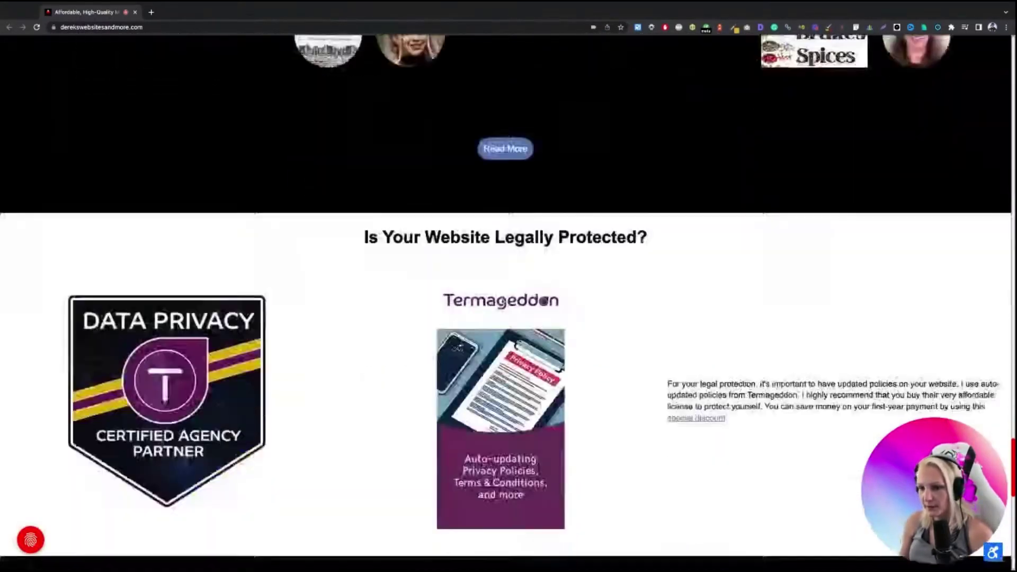
scroll(731, 239, down, 5)
scroll(734, 294, down, 1)
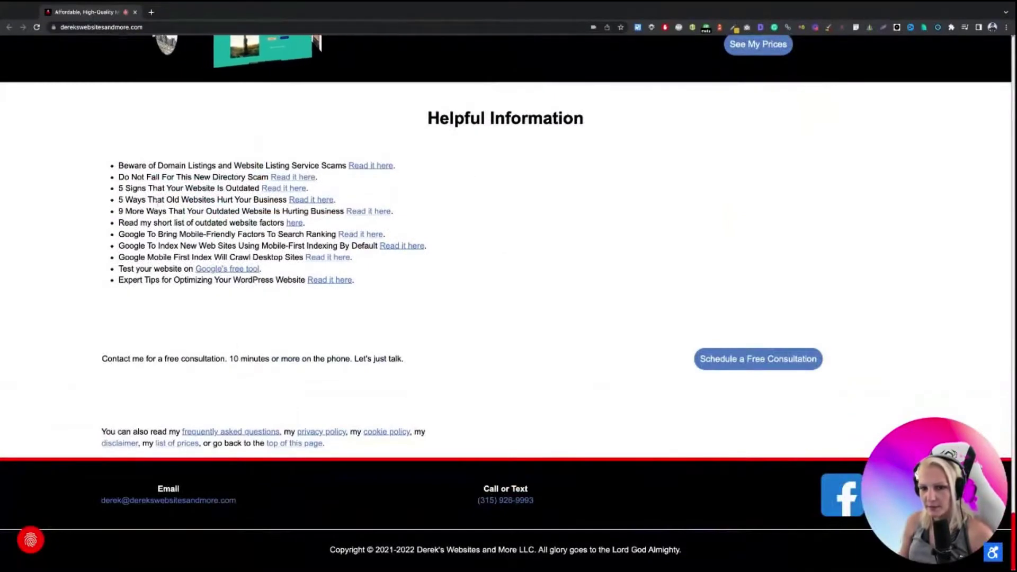
Highlight the first Helpful Information bullet, then open the Web Developer document outline of the homepage's 7 headings
drag(123, 165, 354, 280)
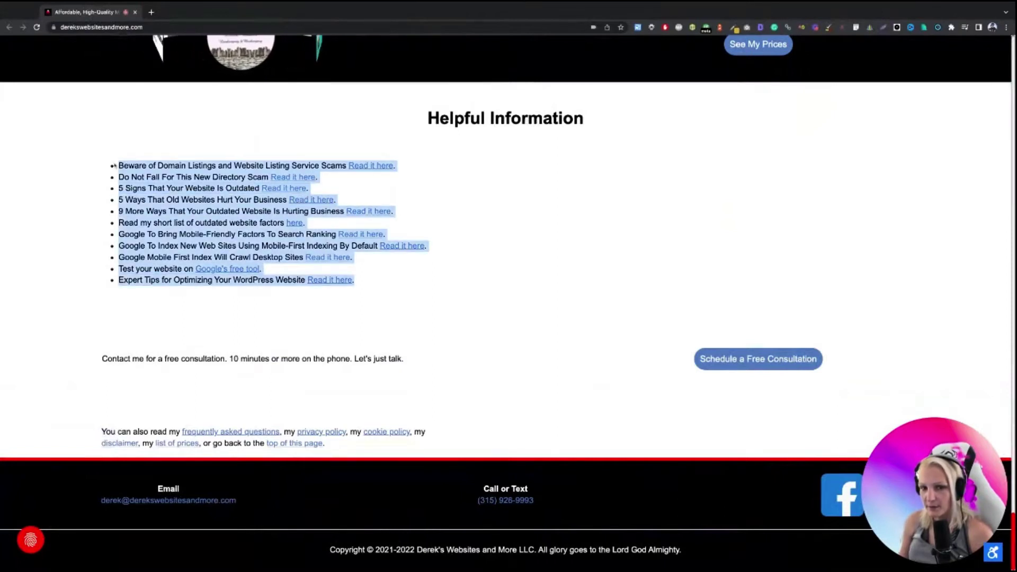
click(326, 287)
drag(117, 166, 347, 166)
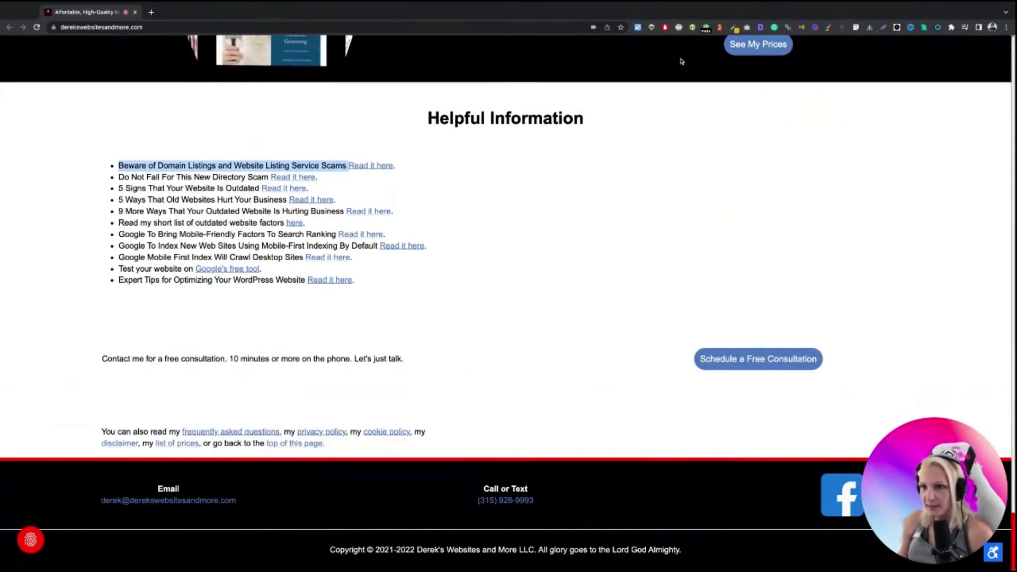
click(650, 28)
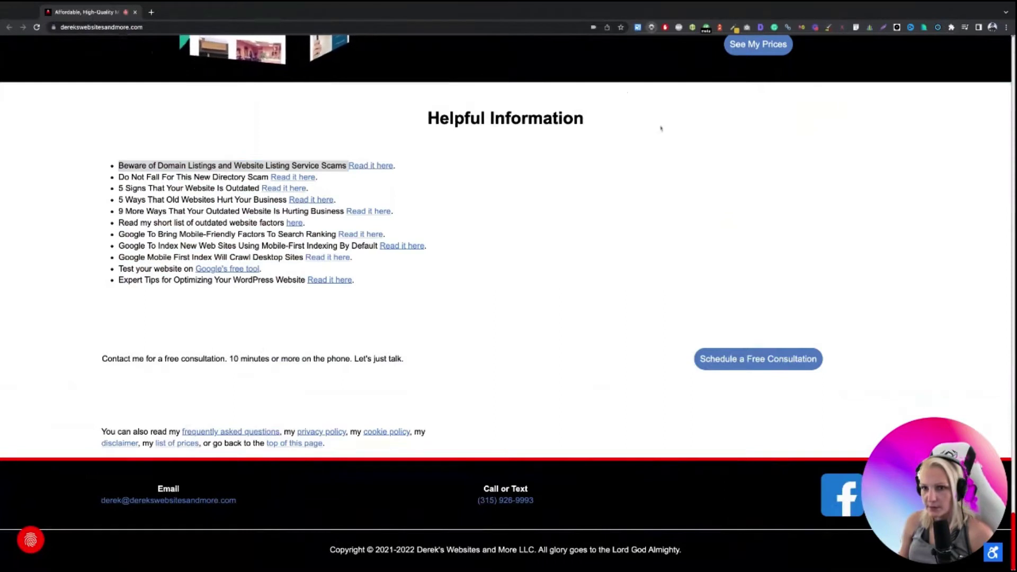
click(553, 88)
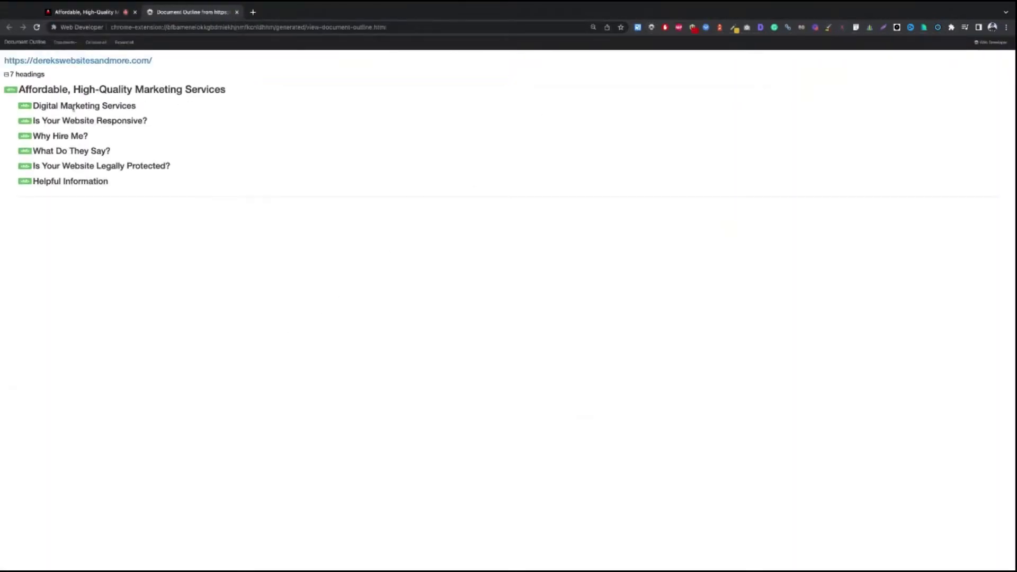
Go back to the homepage tab and open See Details for the Custom Websites service
click(113, 12)
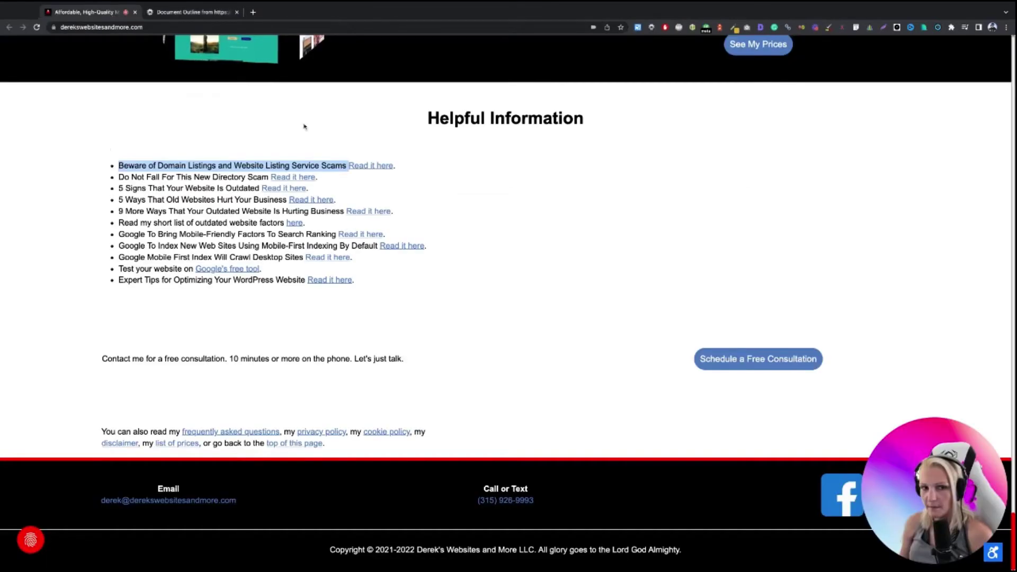
scroll(474, 265, up, 10)
scroll(474, 265, up, 15)
scroll(477, 270, down, 8)
scroll(479, 277, up, 5)
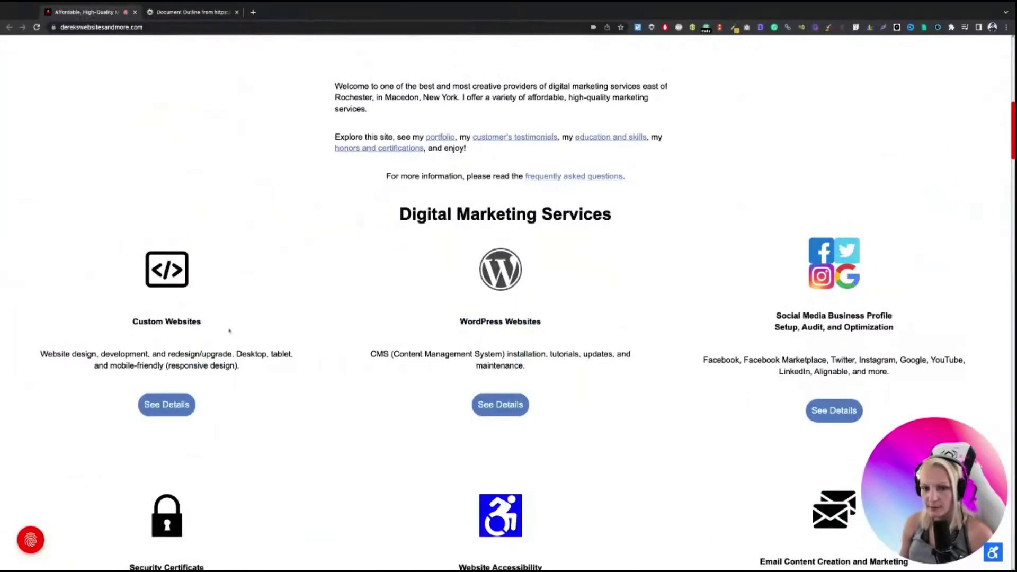
click(168, 406)
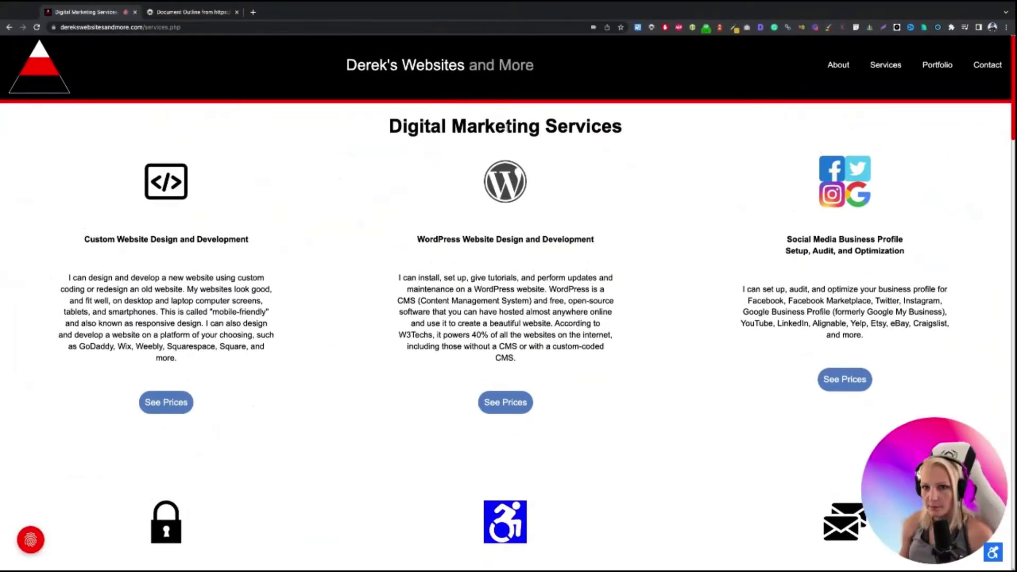
scroll(376, 149, down, 2)
scroll(382, 162, down, 1)
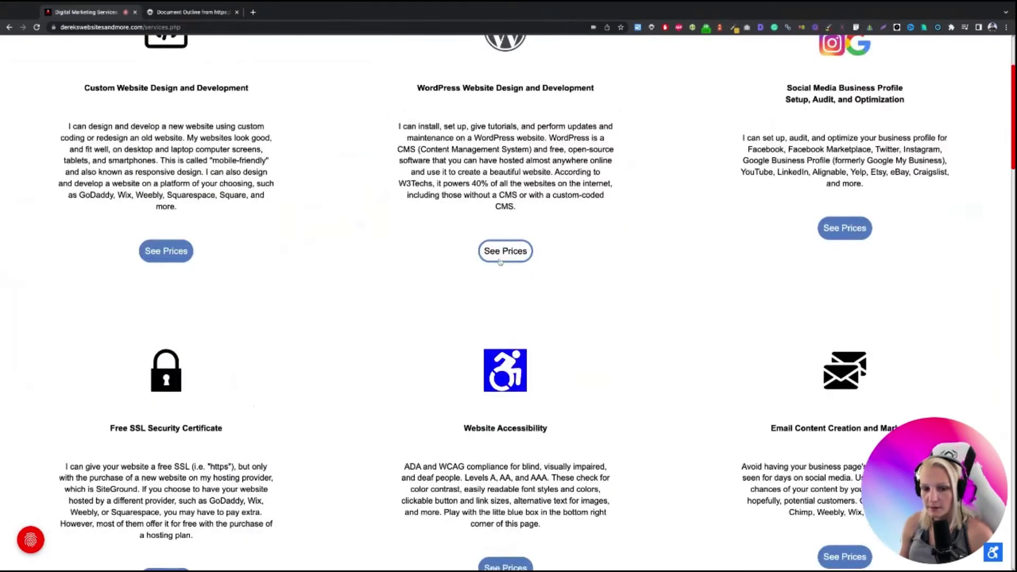
scroll(212, 276, down, 5)
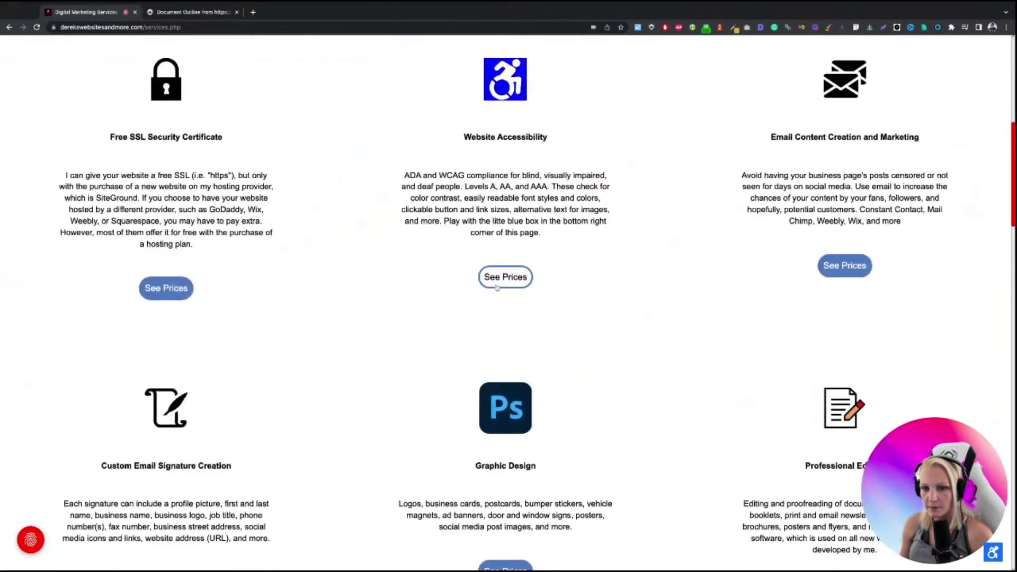
click(499, 287)
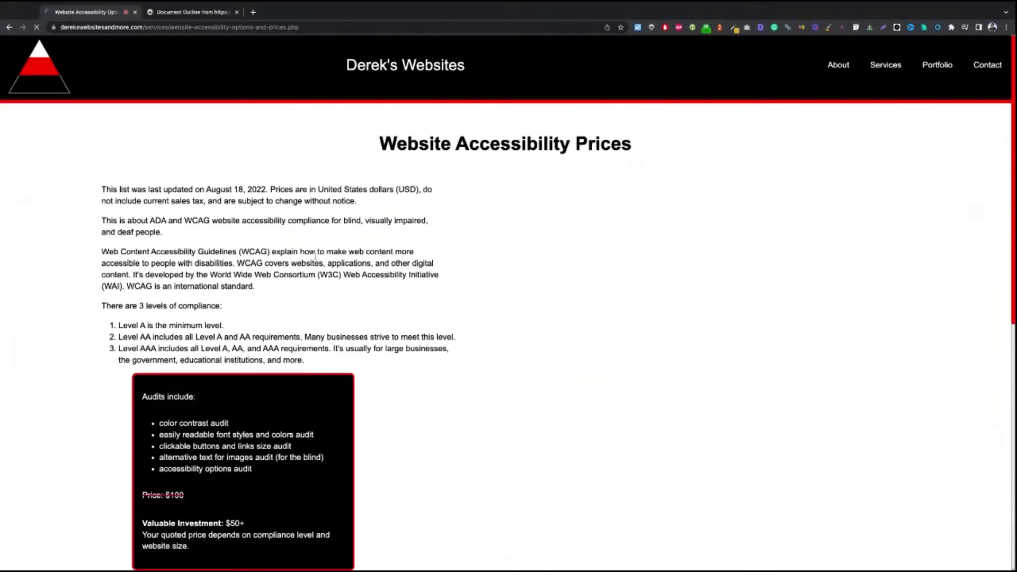
key(alt+Left)
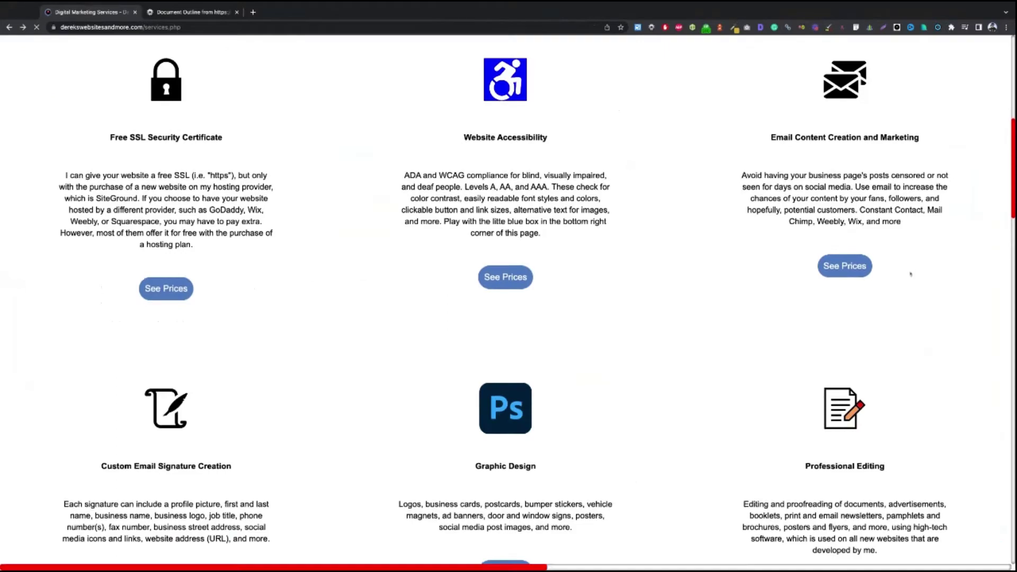
scroll(890, 273, down, 5)
scroll(870, 276, down, 10)
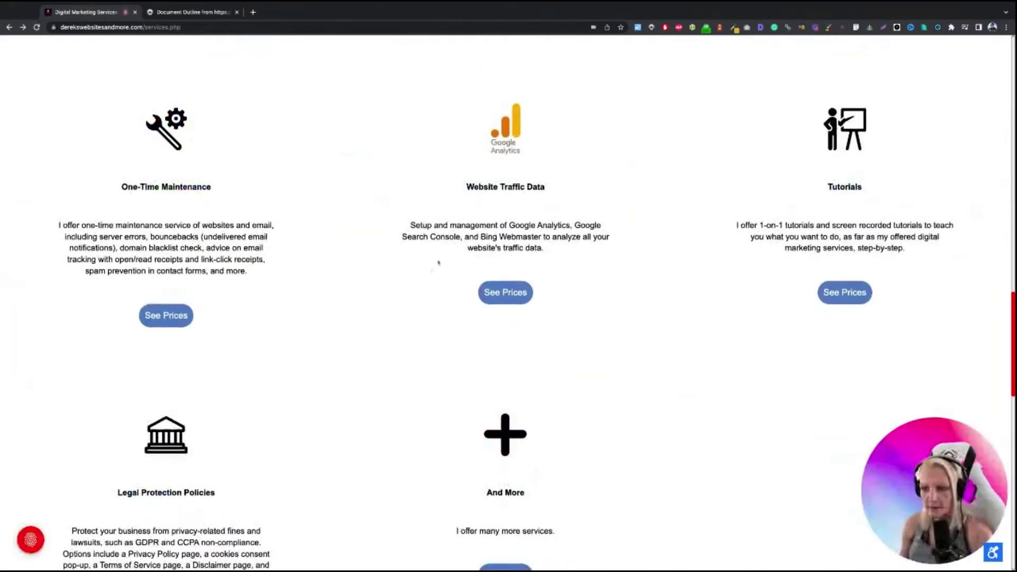
scroll(491, 362, down, 15)
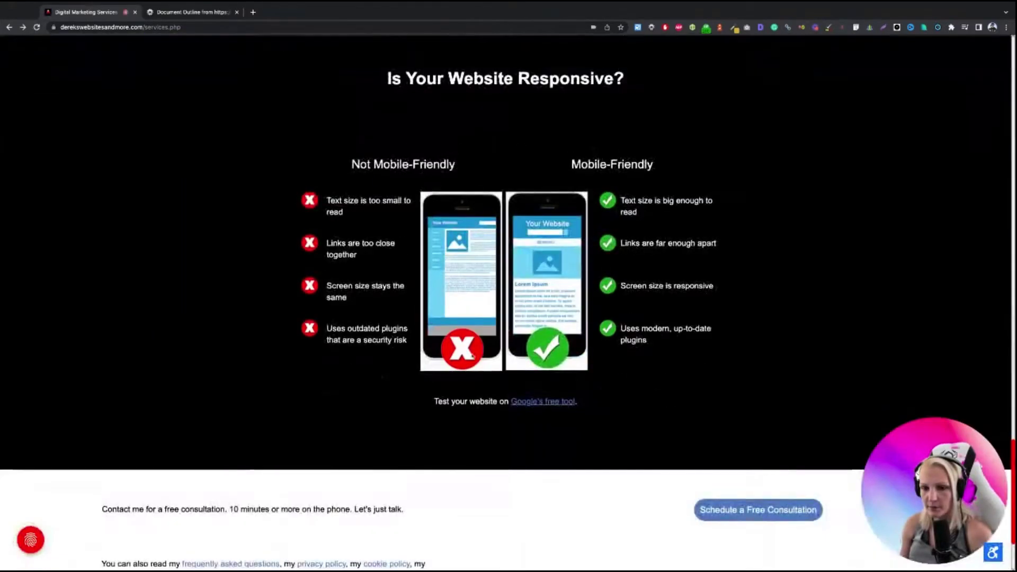
key(Home)
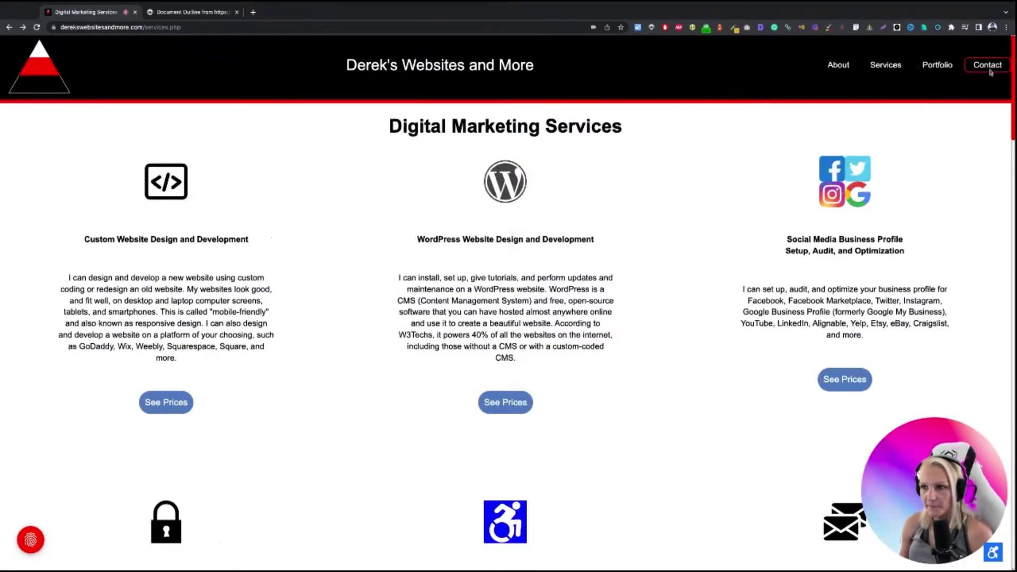
Open the About page and scroll through Who I Am, History, Education, Certifications and Skills
click(848, 71)
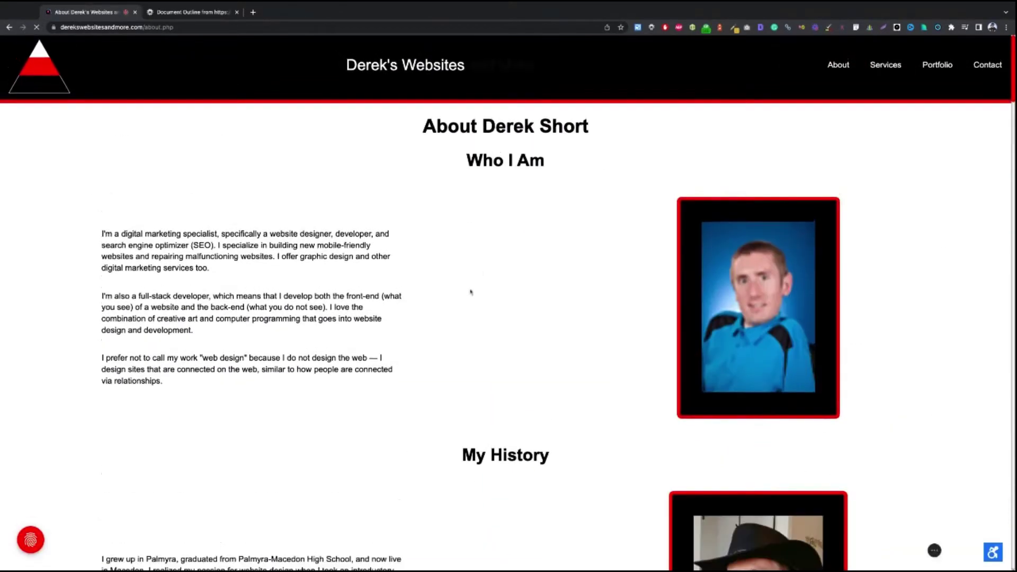
scroll(395, 309, down, 9)
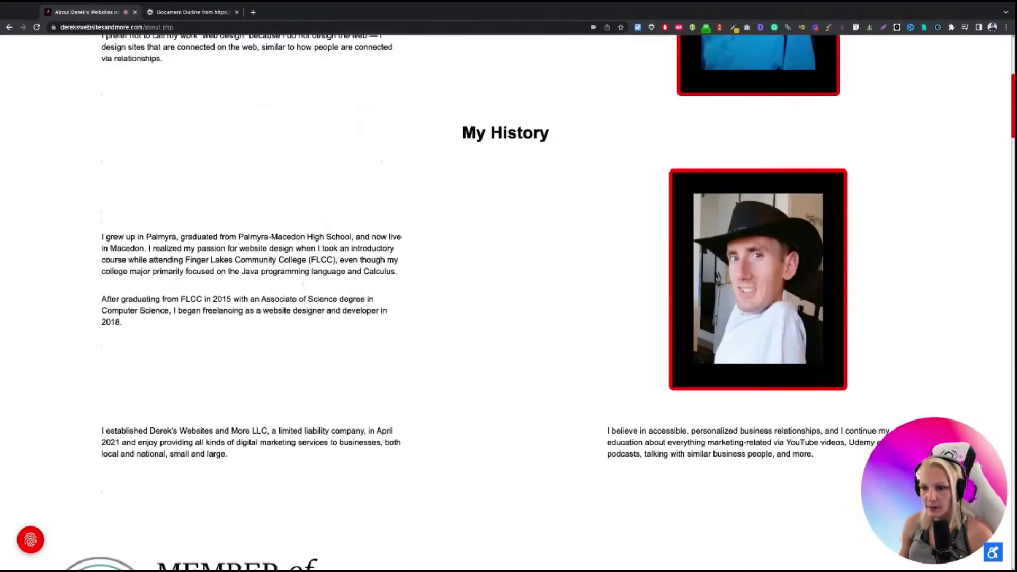
scroll(304, 287, down, 3)
scroll(304, 286, up, 12)
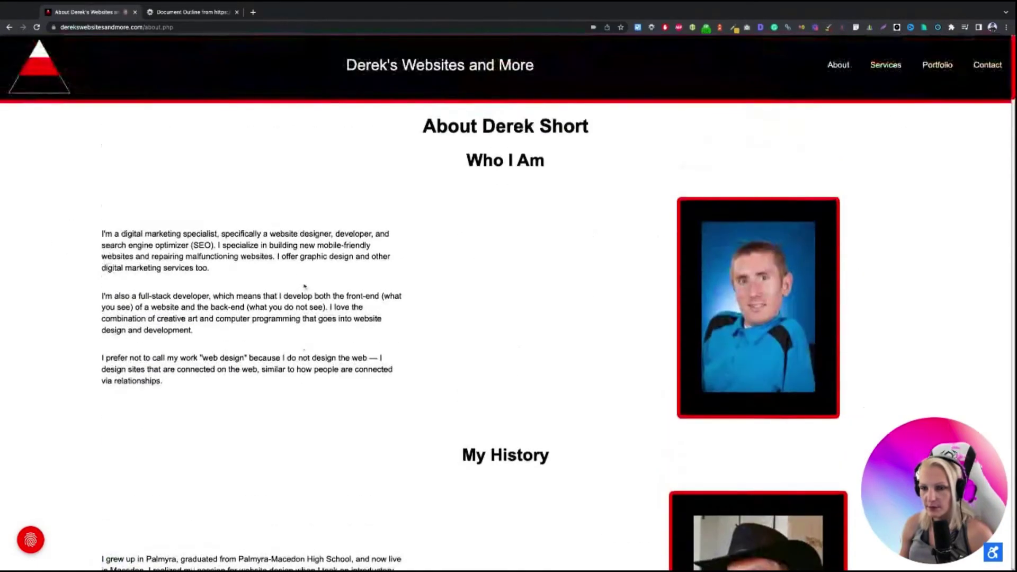
scroll(304, 286, down, 15)
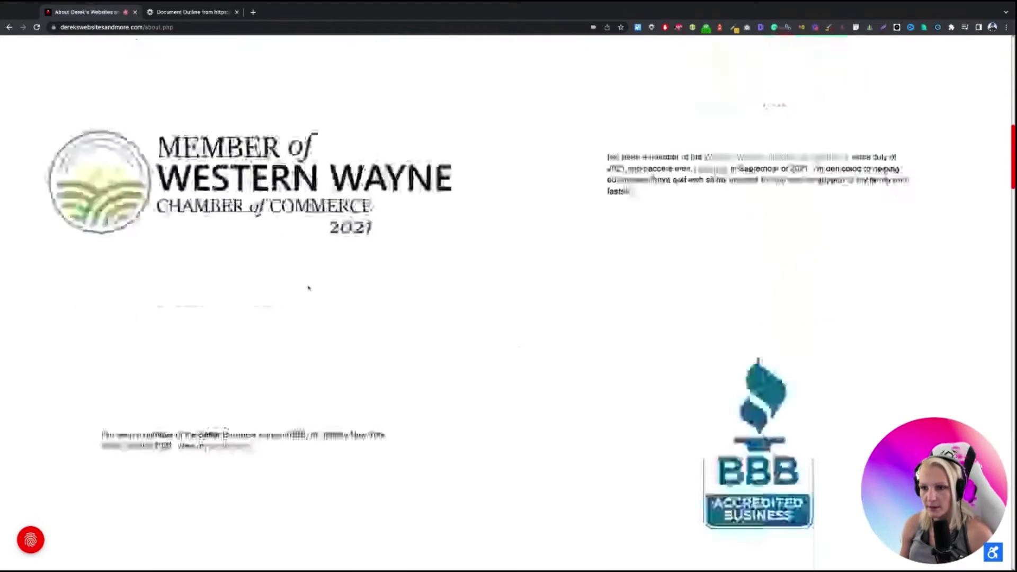
scroll(310, 288, down, 5)
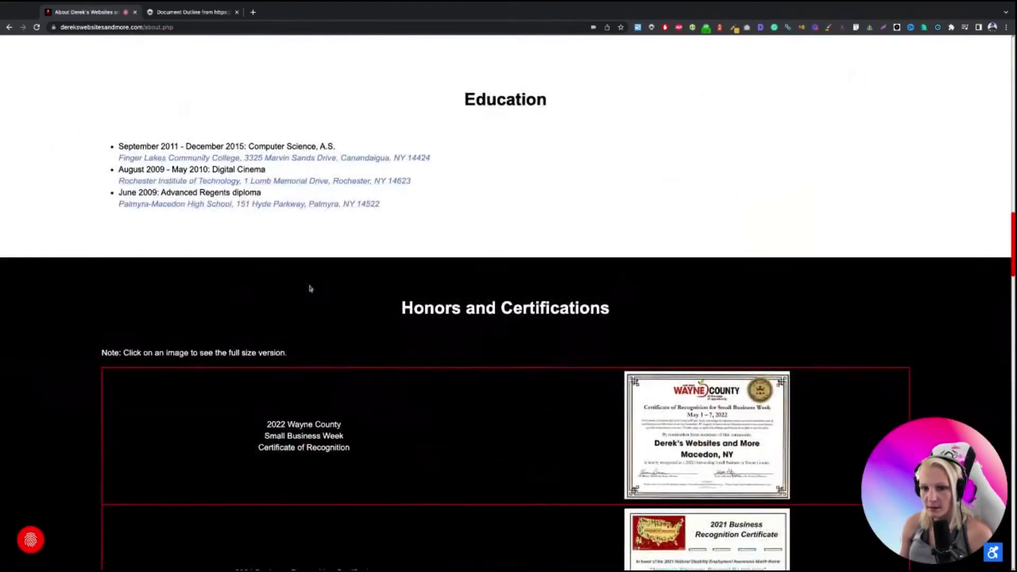
scroll(311, 288, down, 20)
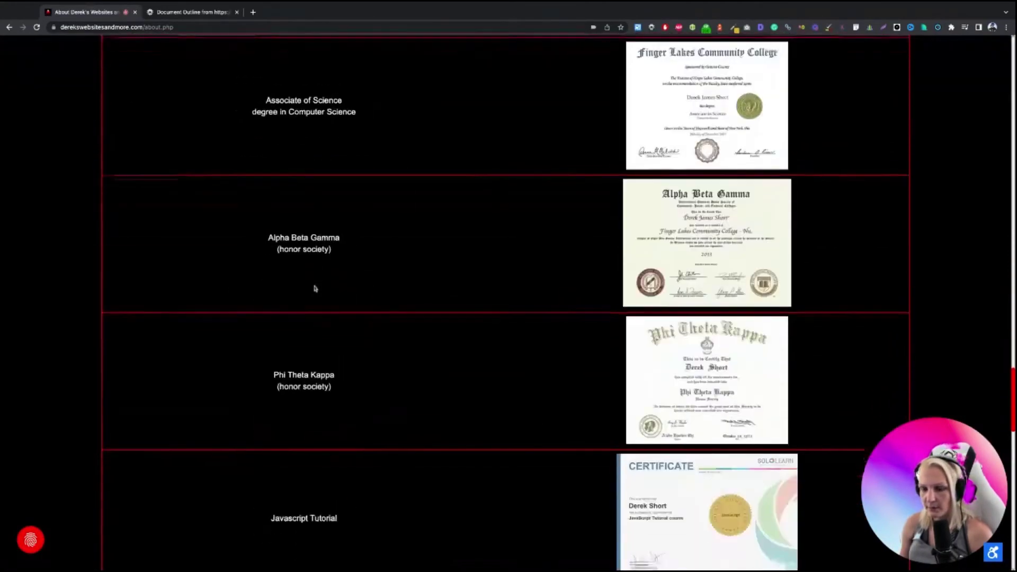
scroll(314, 289, down, 12)
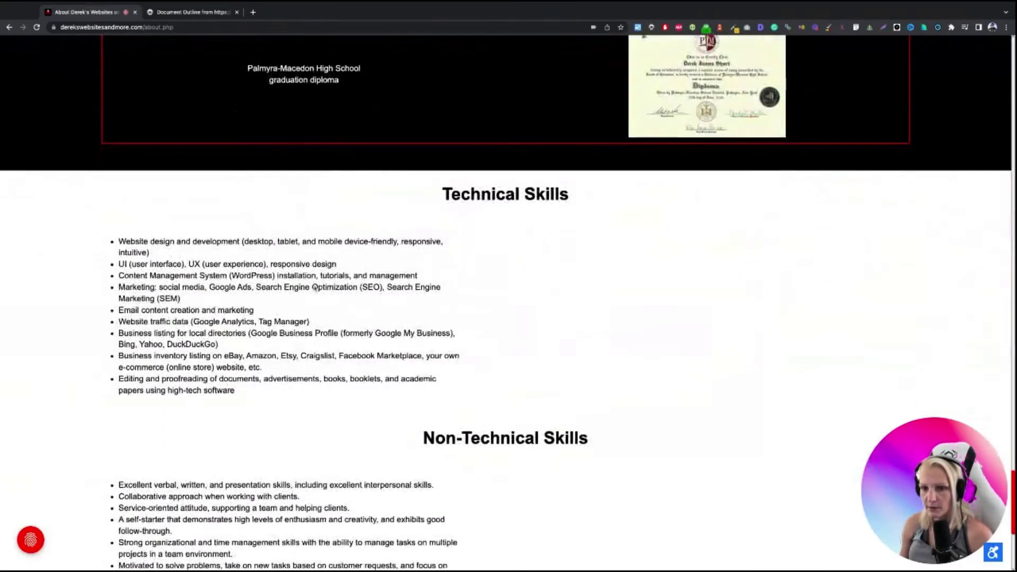
scroll(315, 288, down, 6)
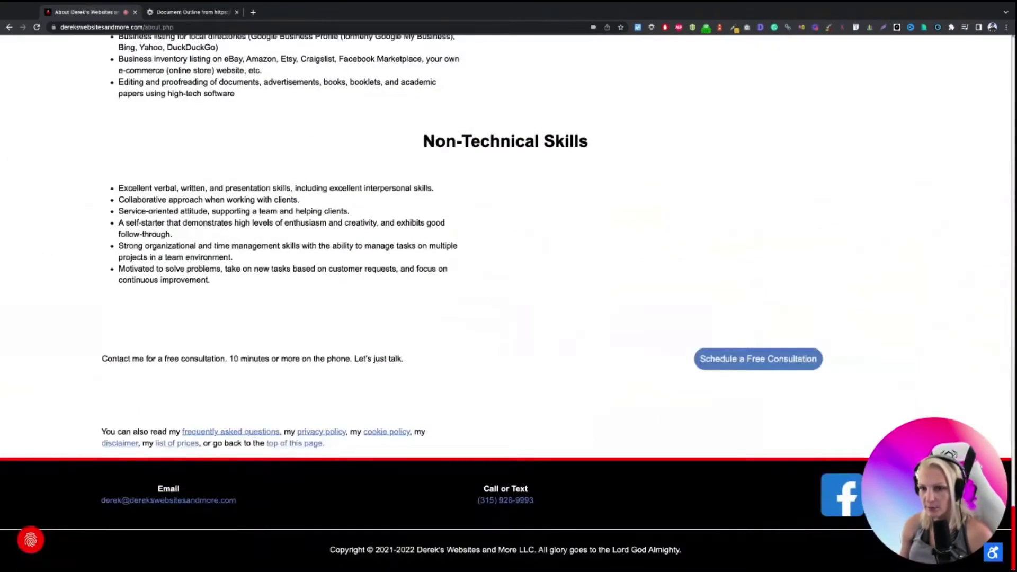
scroll(508, 302, up, 20)
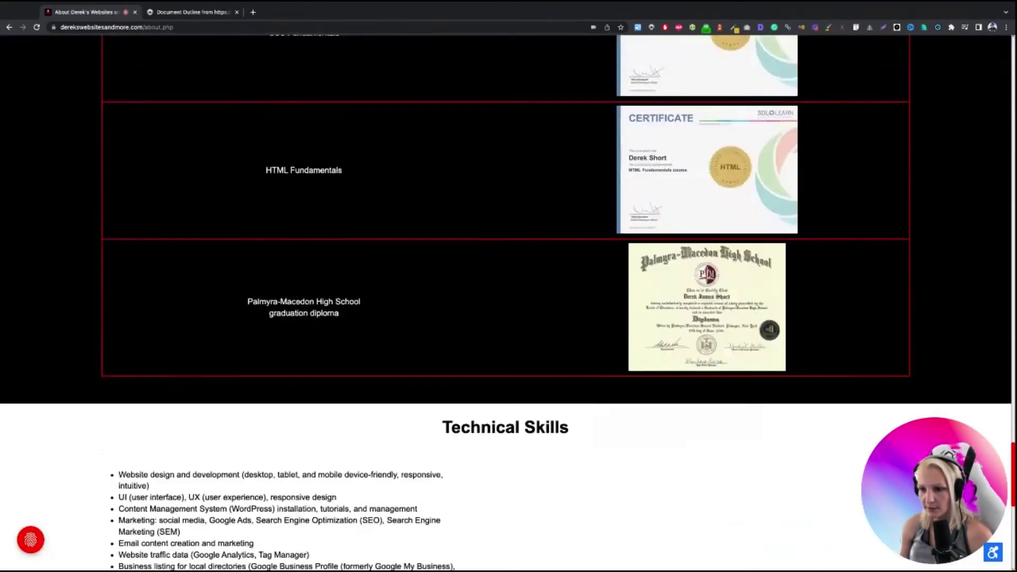
scroll(509, 302, up, 20)
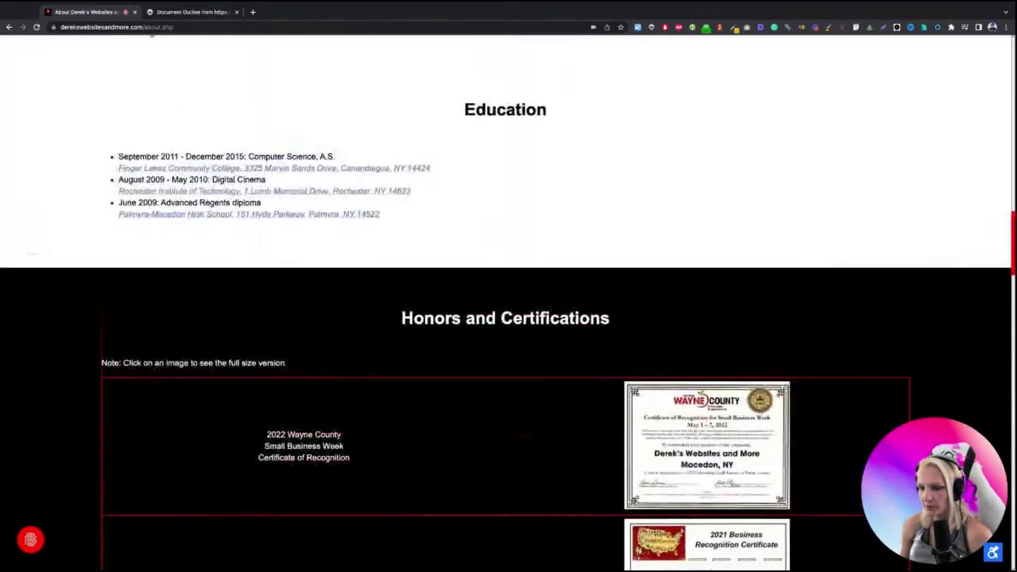
scroll(508, 302, up, 10)
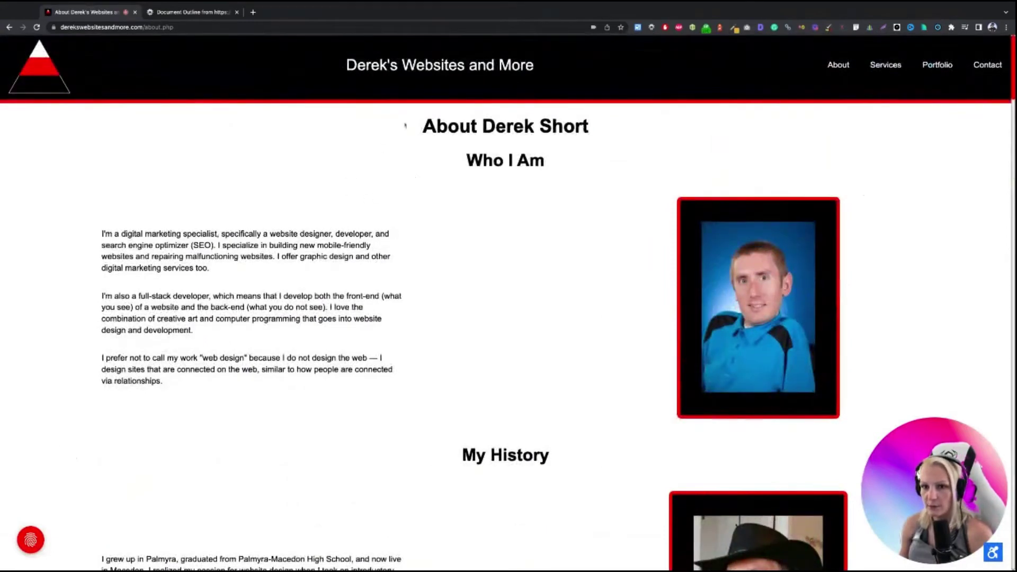
scroll(418, 219, down, 1)
scroll(392, 191, up, 1)
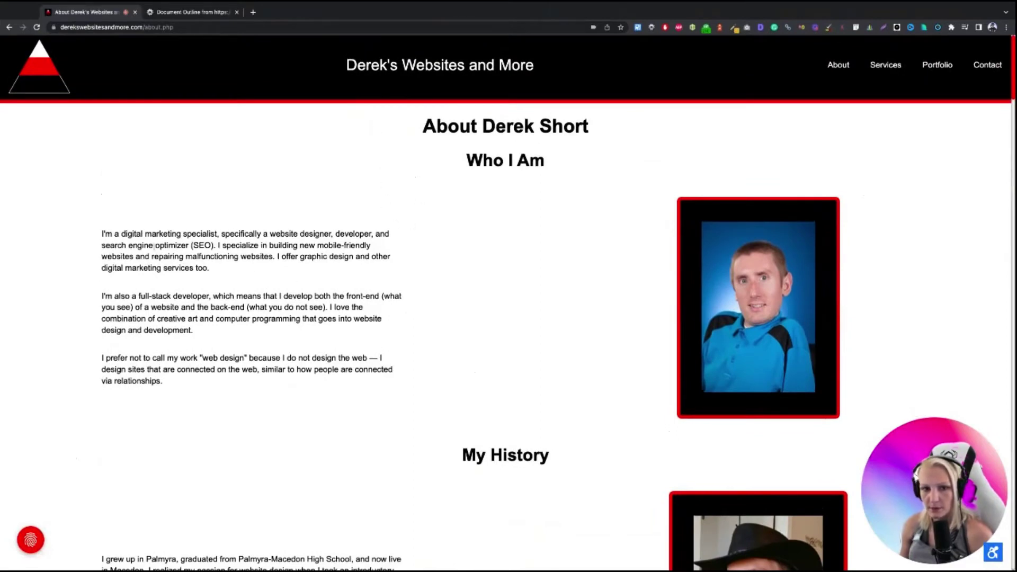
Highlight 'digital marketing specialist' and 'search engine optimizer' in the About intro
drag(122, 234, 217, 234)
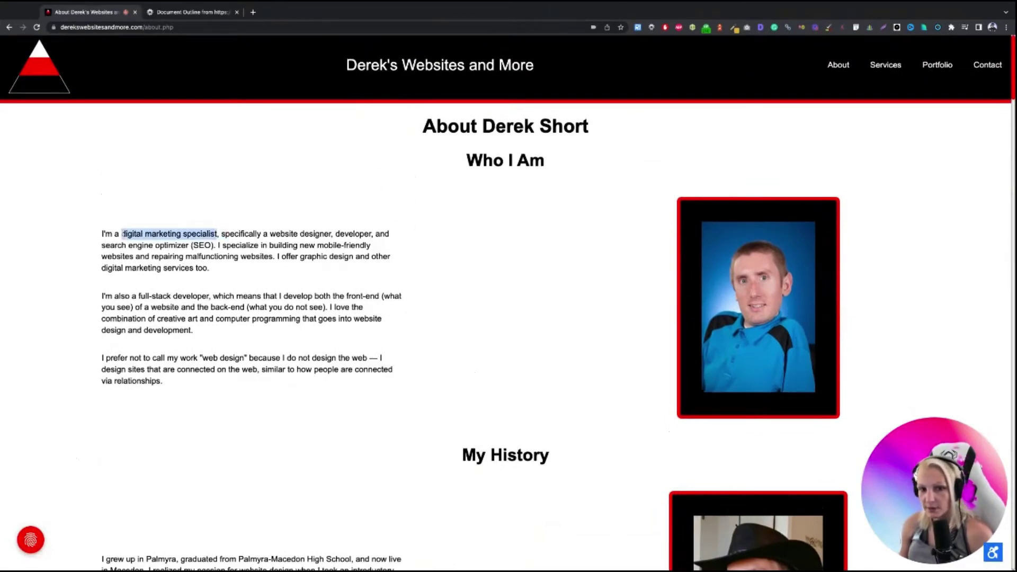
click(217, 234)
drag(99, 246, 190, 246)
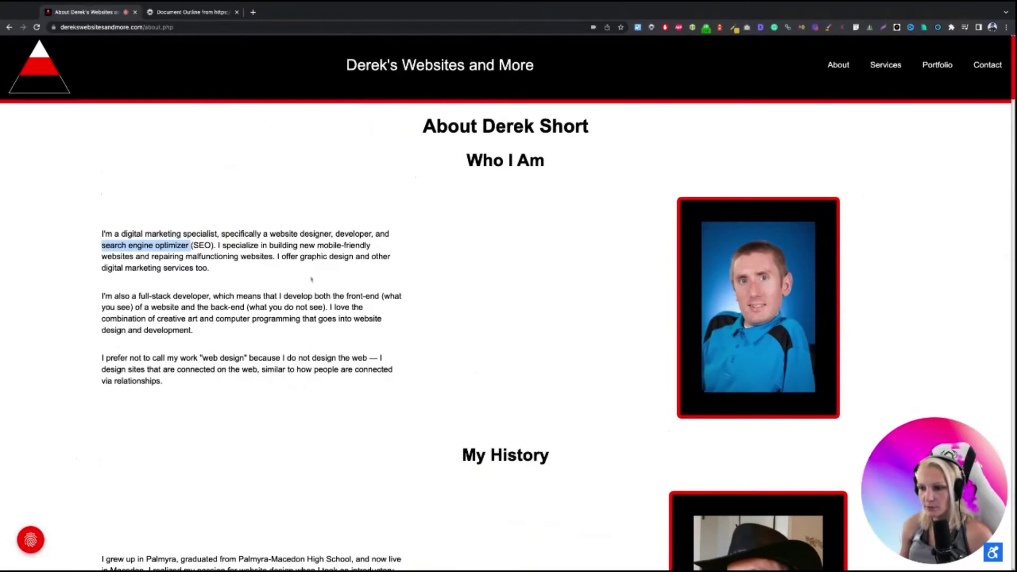
click(342, 333)
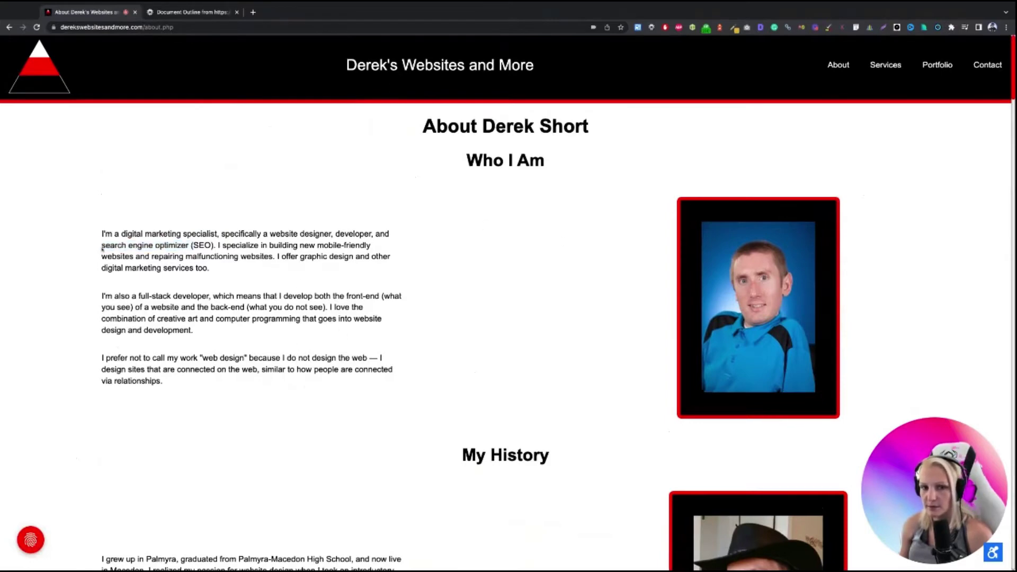
drag(101, 247, 188, 247)
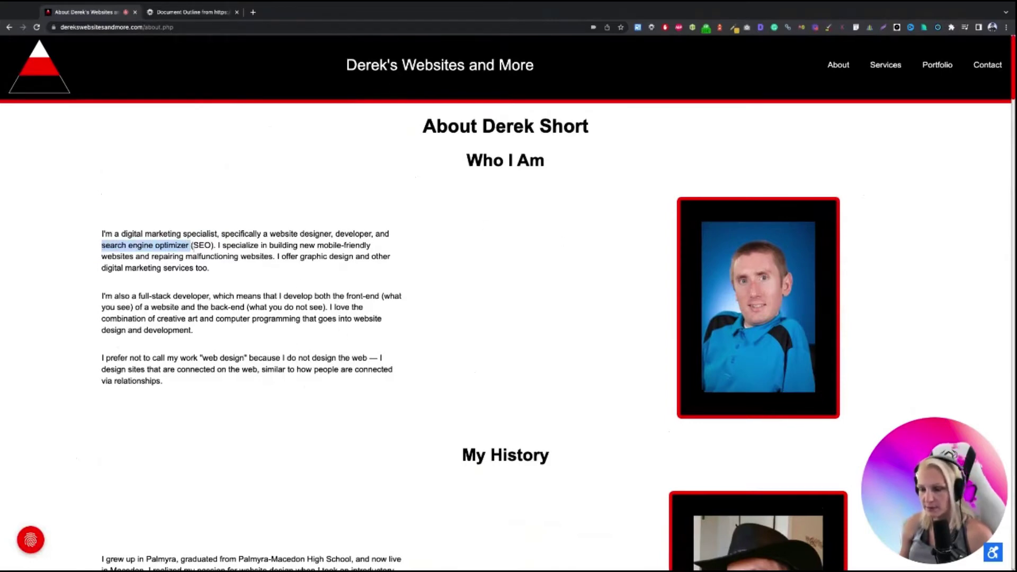
Open the site's Portfolio page from the header
scroll(192, 261, down, 15)
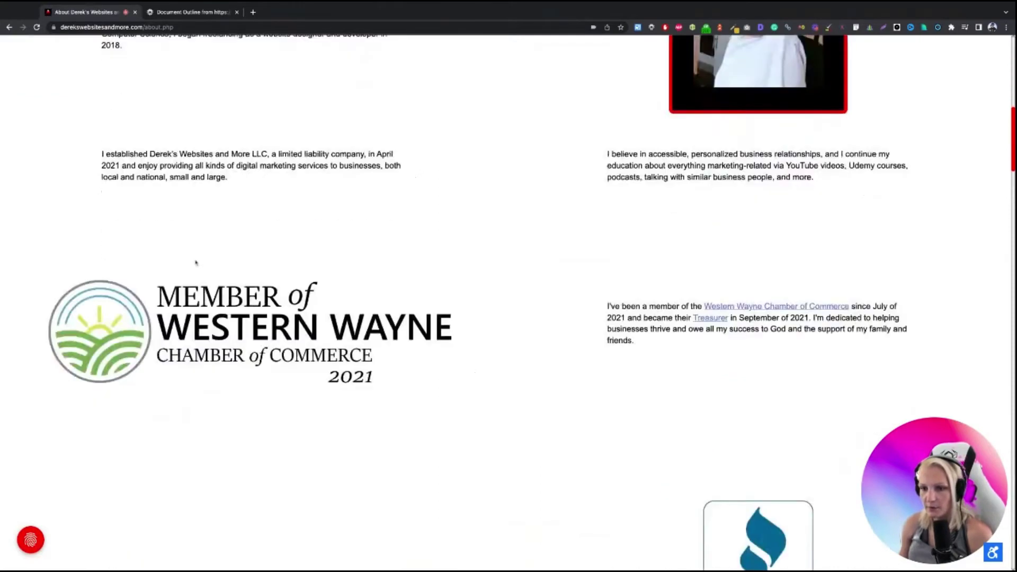
scroll(197, 267, up, 15)
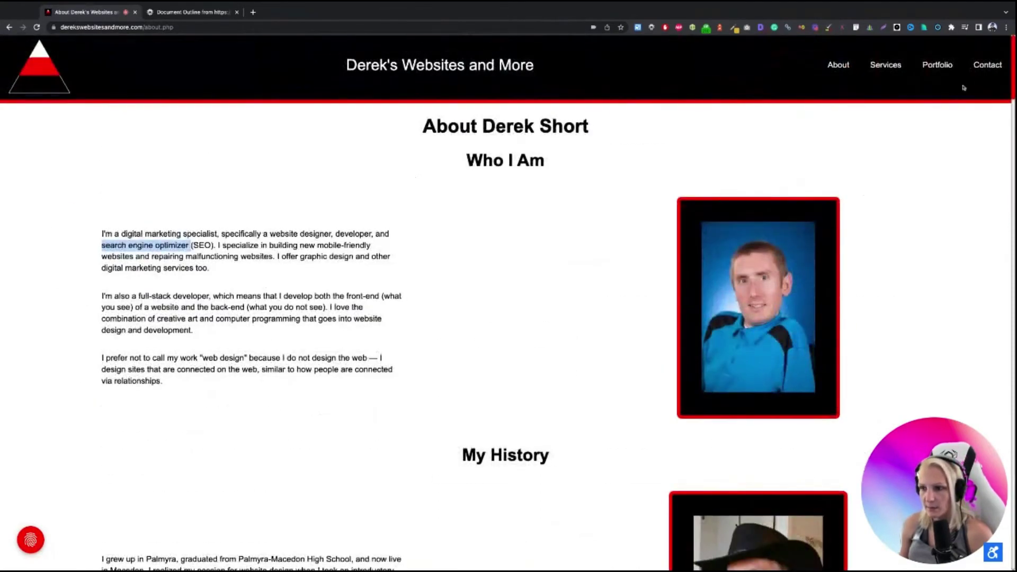
click(938, 64)
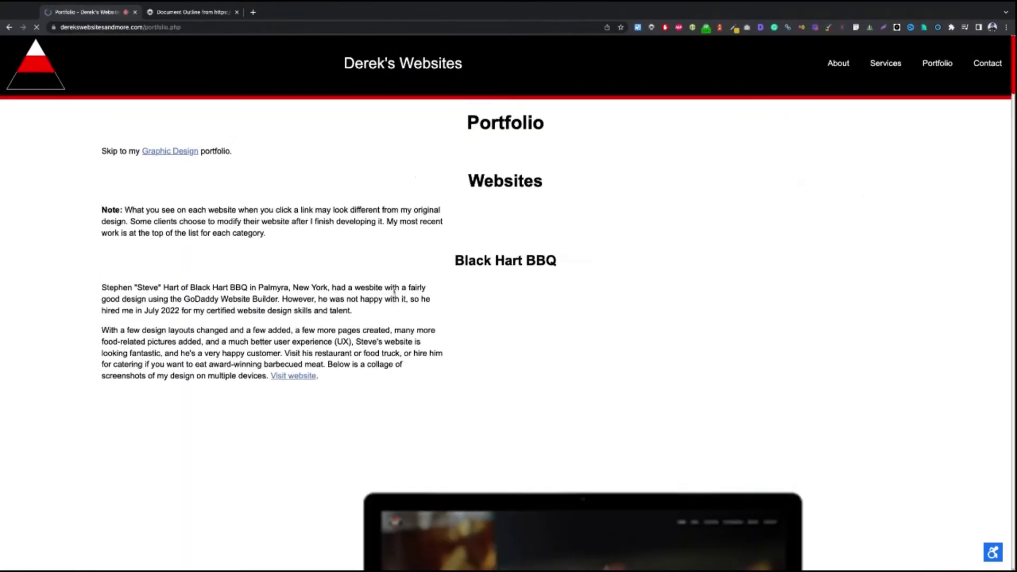
Scroll through the Portfolio project collages, then return to the homepage via the site title
scroll(506, 274, down, 5)
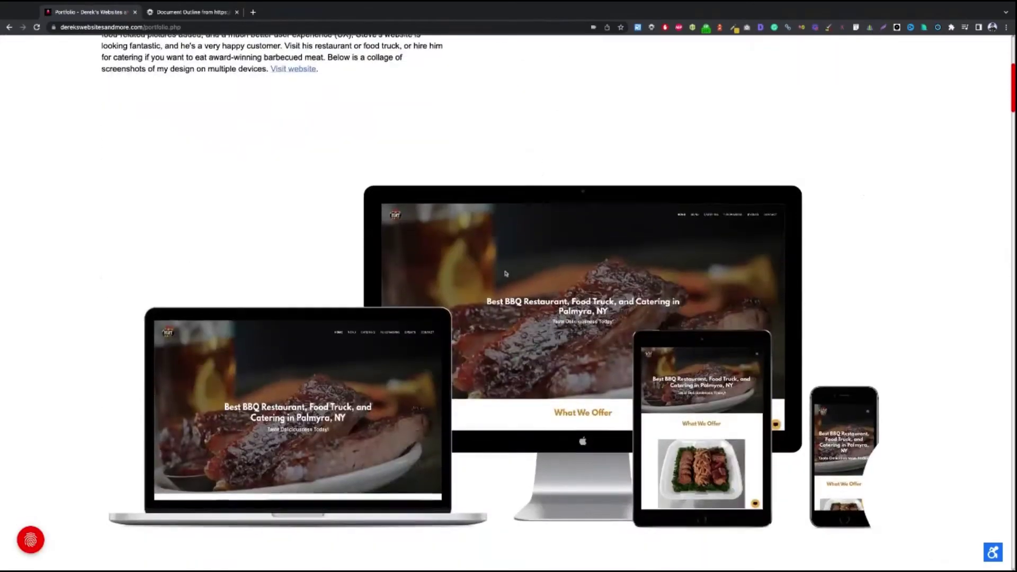
scroll(506, 274, down, 10)
scroll(452, 277, down, 20)
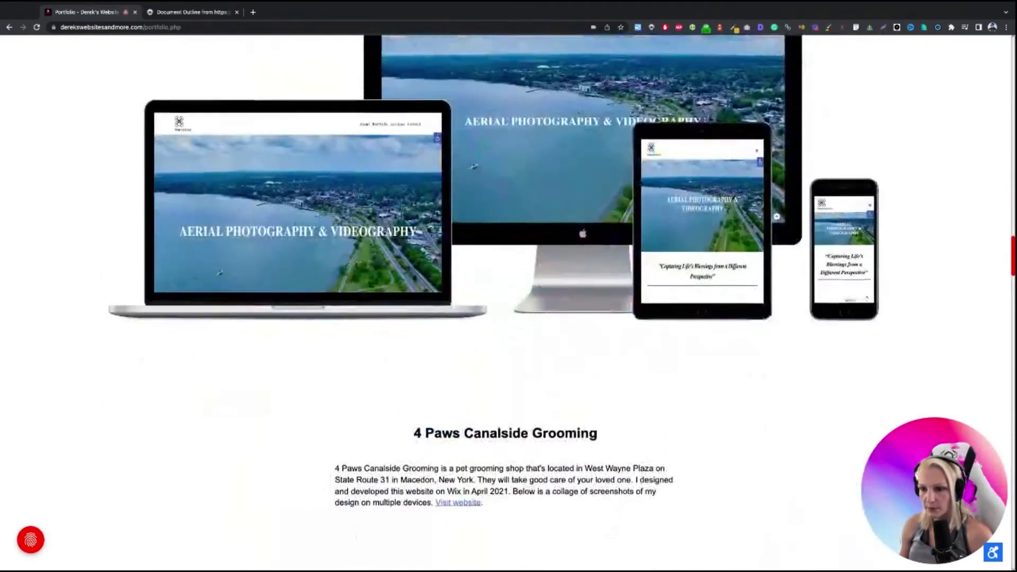
scroll(508, 302, up, 15)
scroll(609, 193, up, 8)
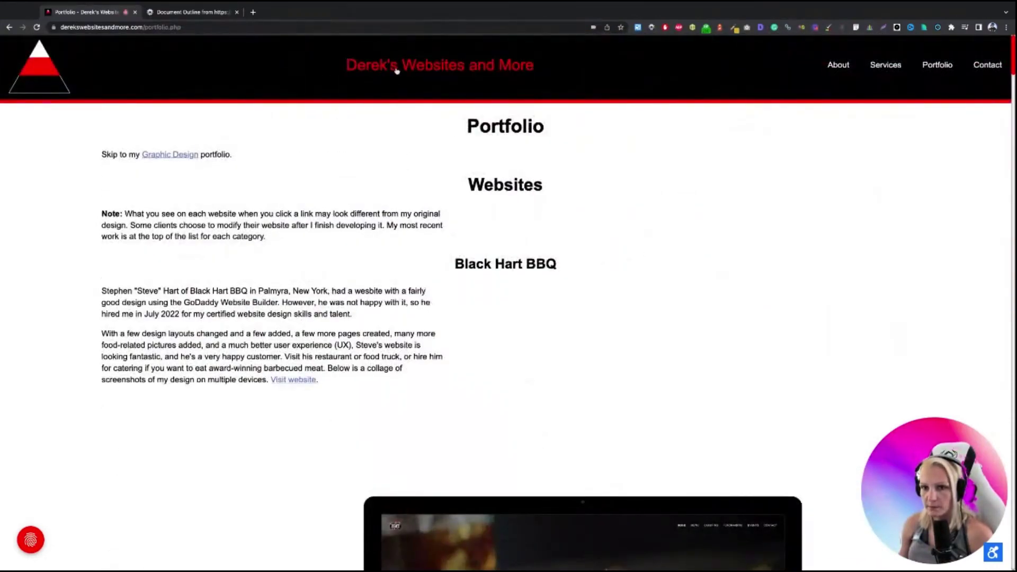
click(428, 63)
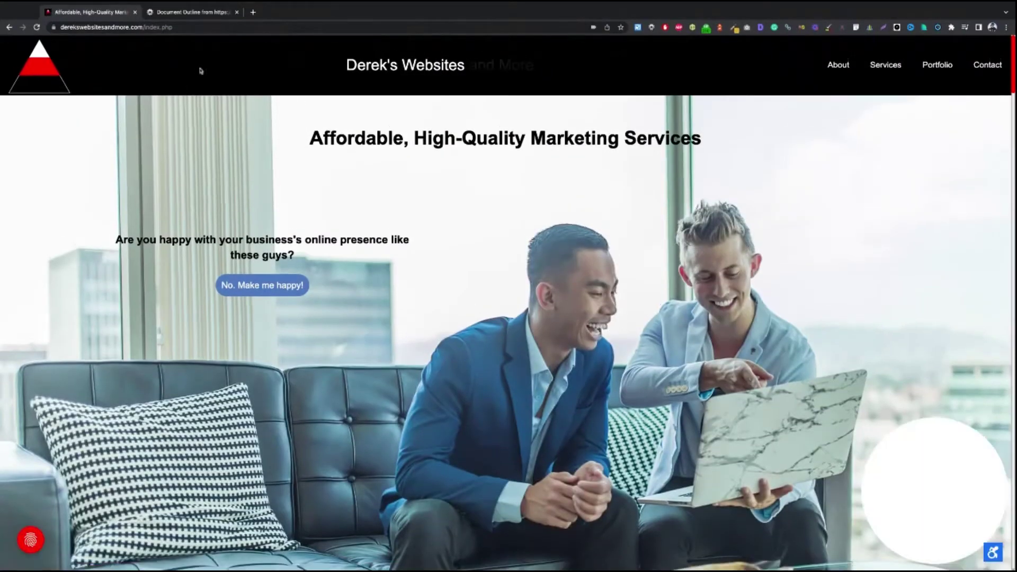
Load the bare domain without 'index.php', reload the home page, and open its HTML source
click(169, 27)
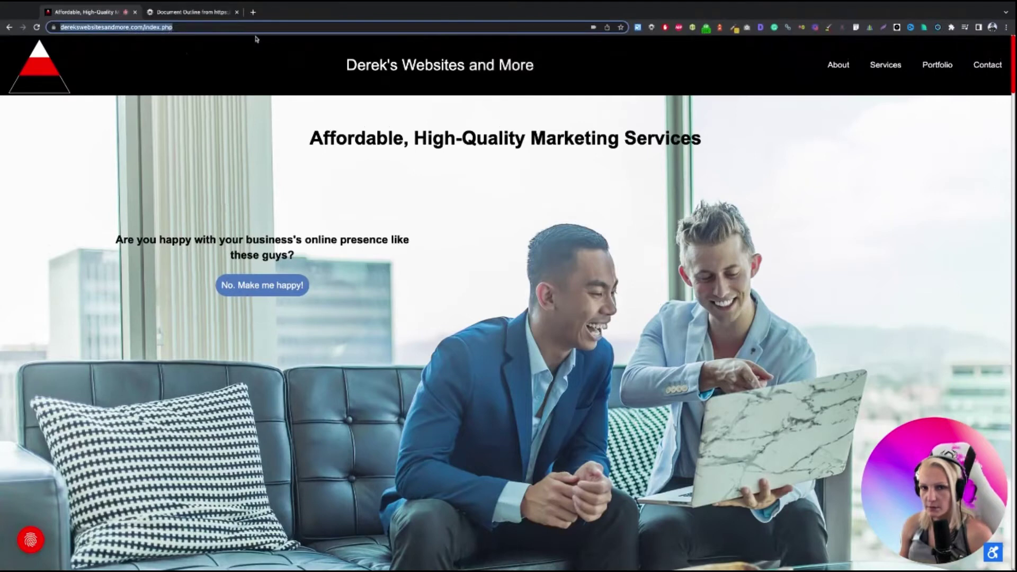
click(201, 28)
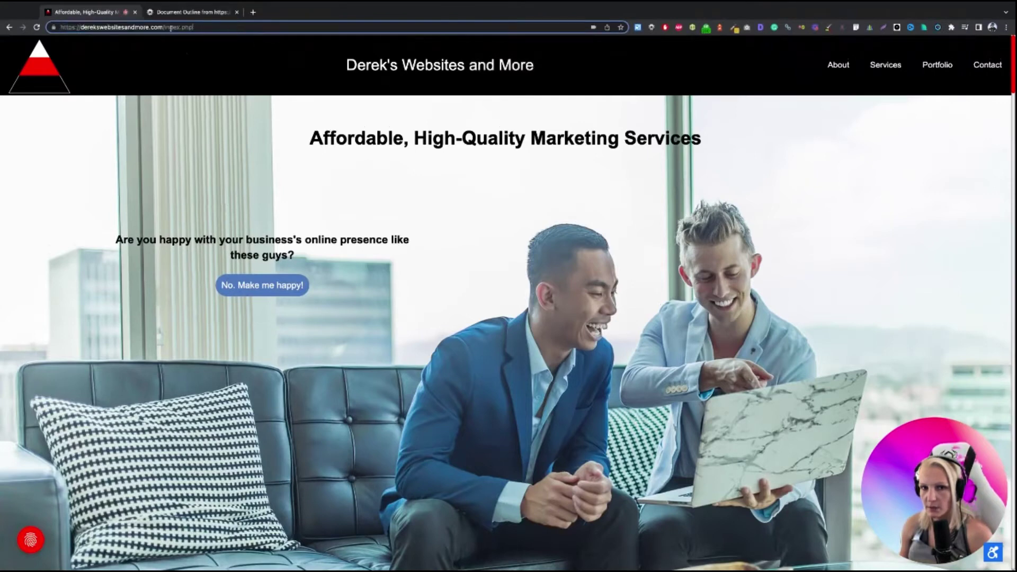
drag(168, 28, 232, 28)
key(BackSpace)
key(Return)
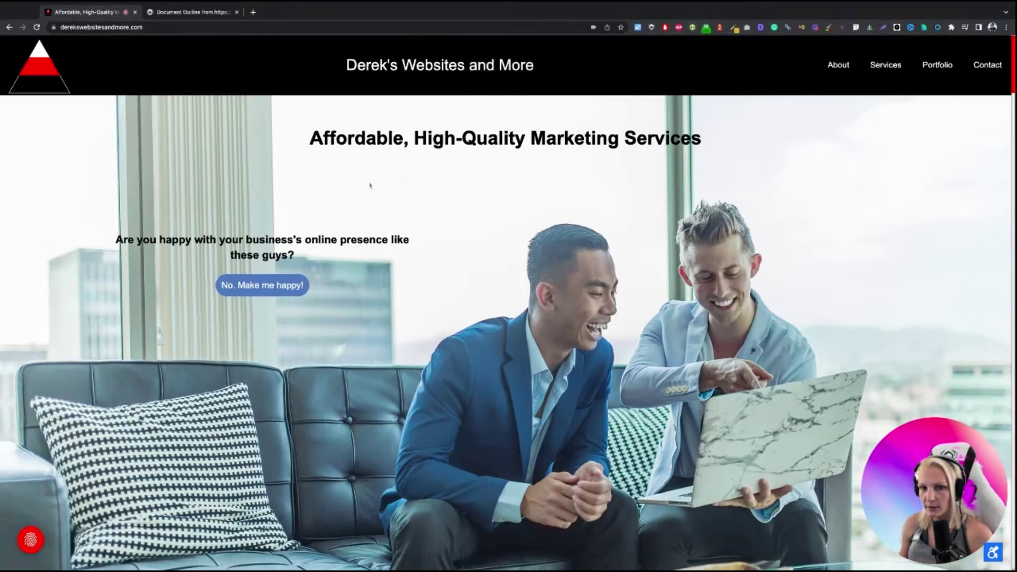
click(116, 63)
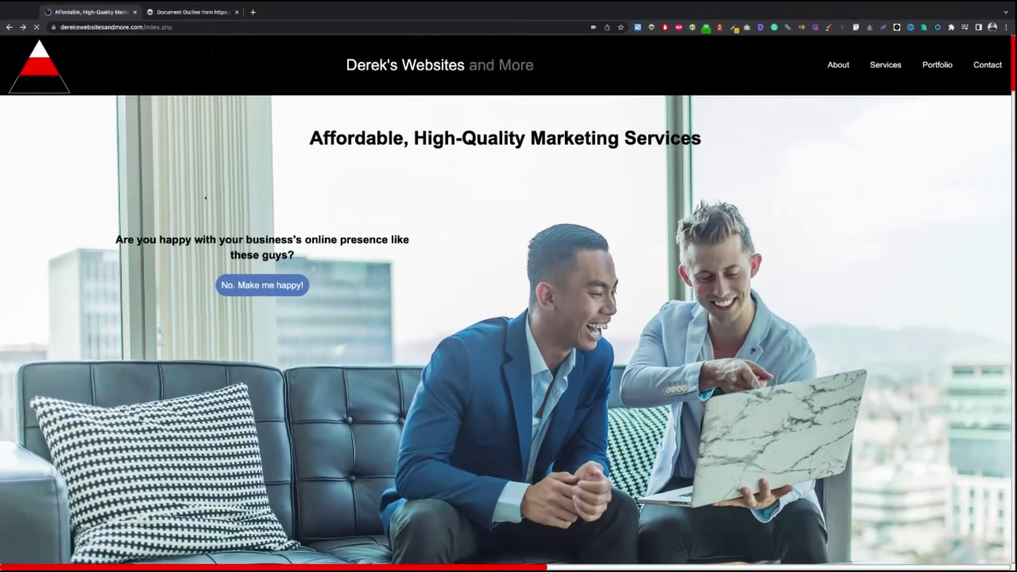
key(ctrl+u)
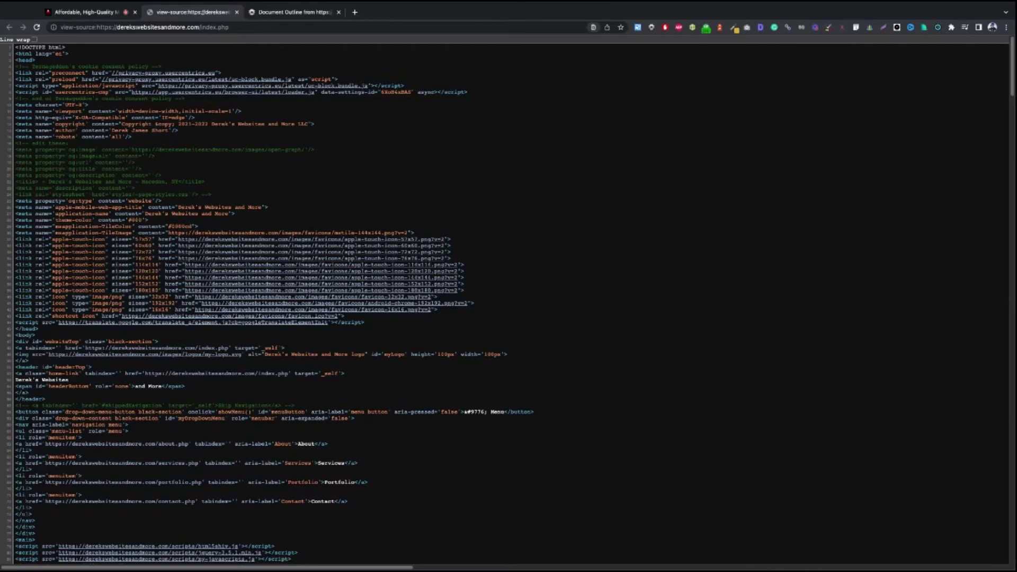
Scroll the home page source, search it for 'can', then return to the rendered homepage tab
scroll(509, 296, down, 15)
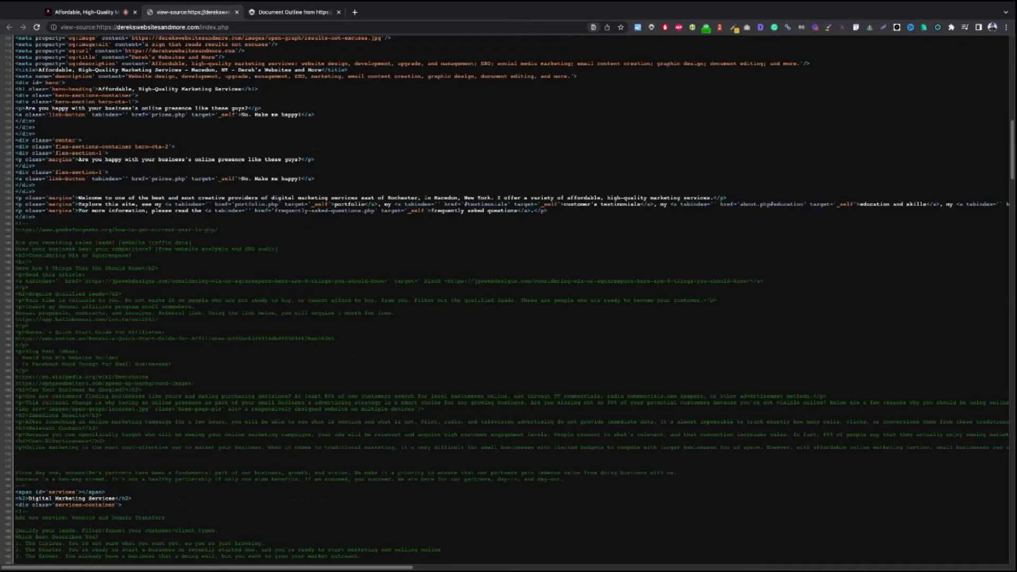
text(can)
key(Escape)
scroll(585, 152, up, 15)
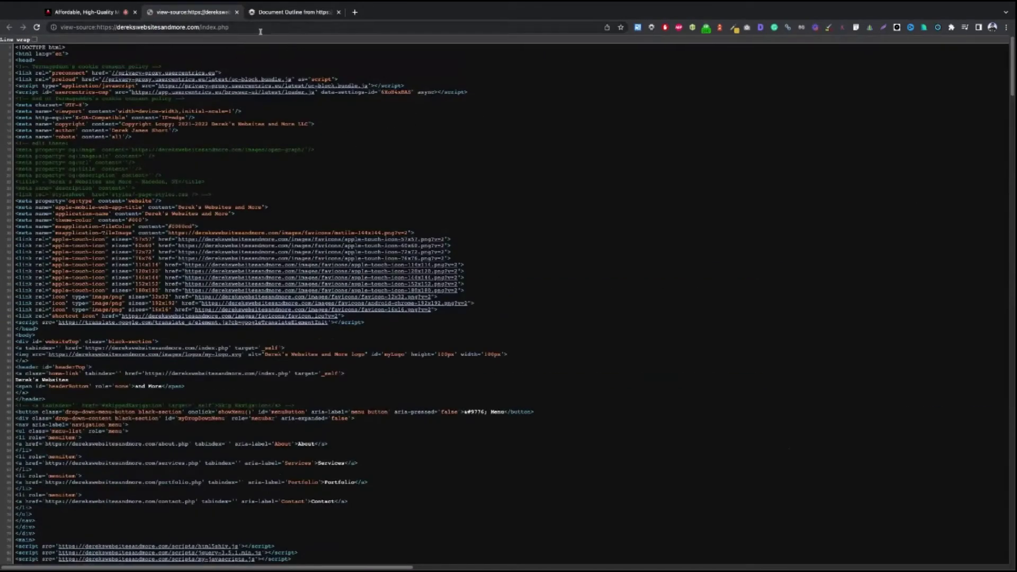
key(ctrl+shift+Tab)
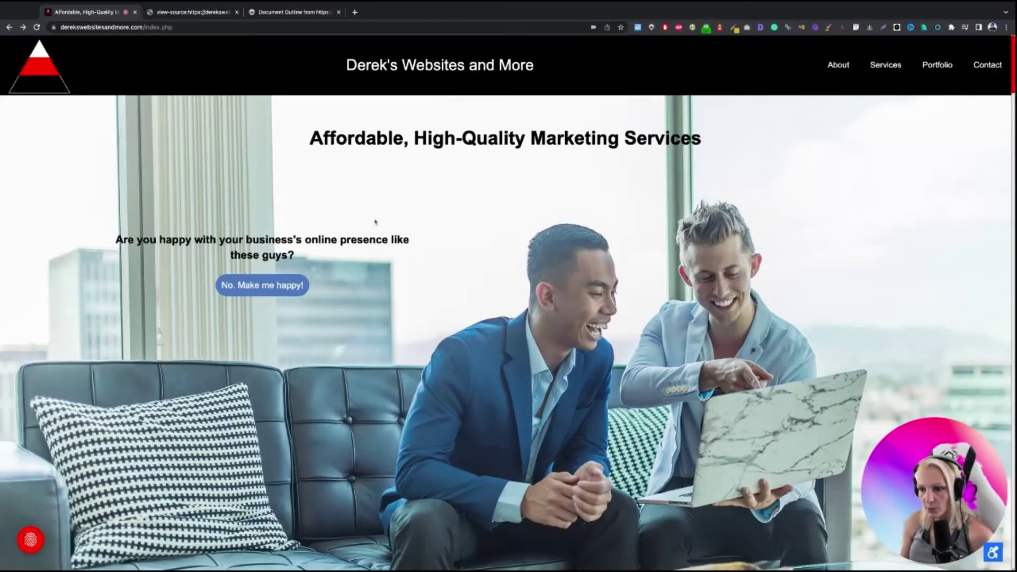
Open About, load the extensionless /about address to see the 404, then go back to about.php
click(850, 69)
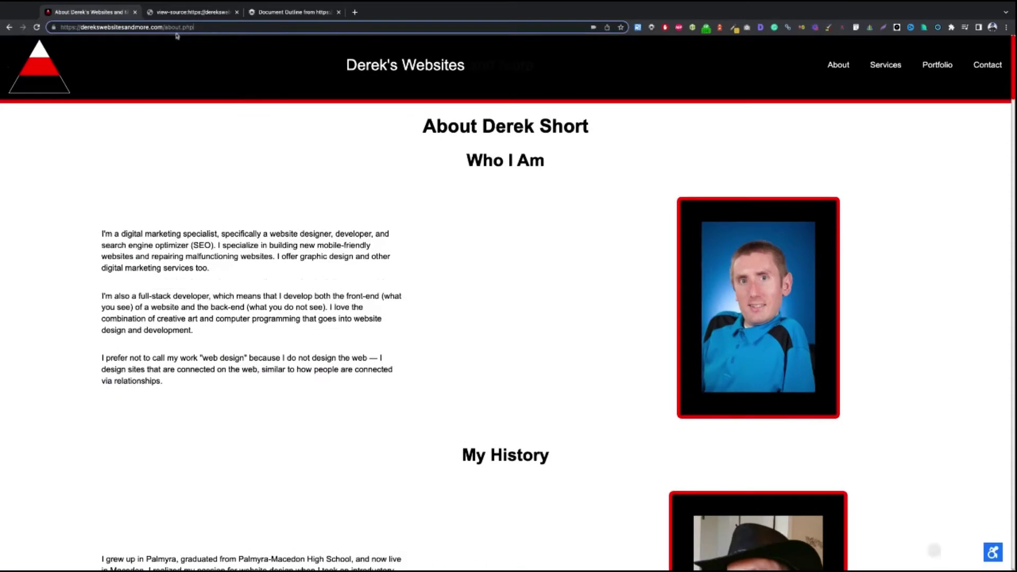
key(BackSpace)
key(BackSpace)
key(BackSpace)
key(BackSpace)
key(Return)
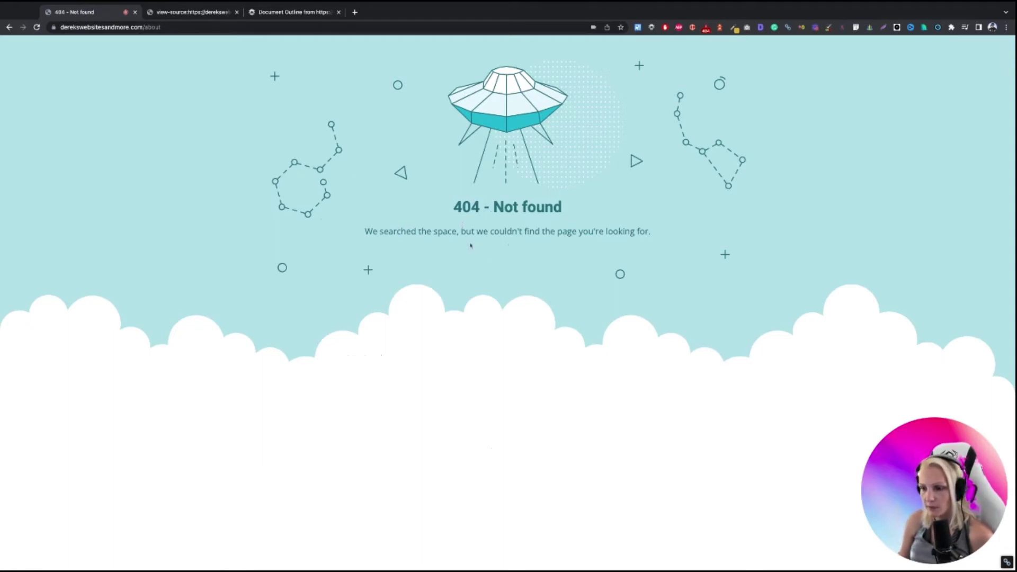
key(alt+Left)
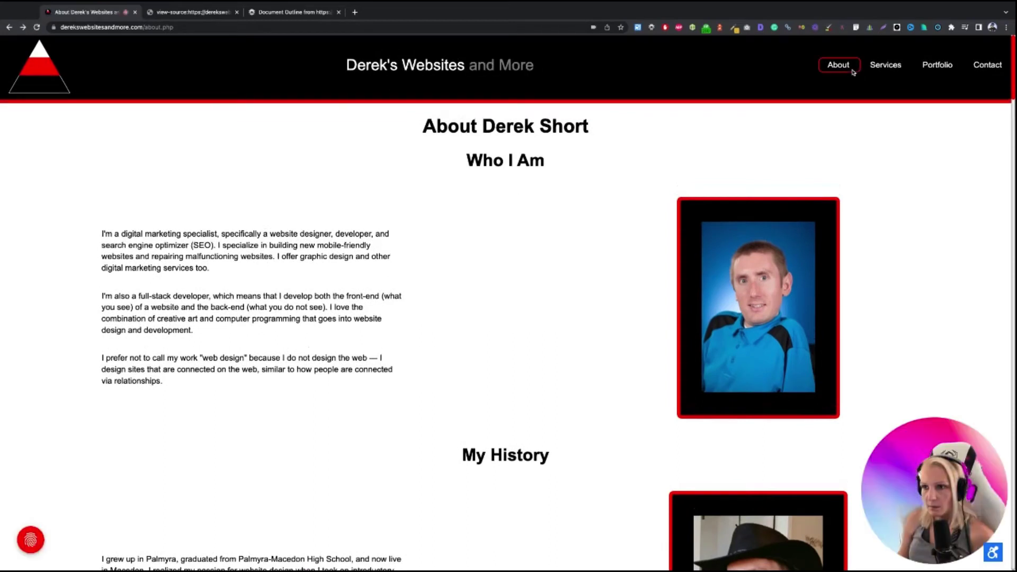
Copy the site's domain, then search Google for PageSpeed Insights from the outline tab
click(141, 27)
drag(162, 27, 2, 36)
key(ctrl+c)
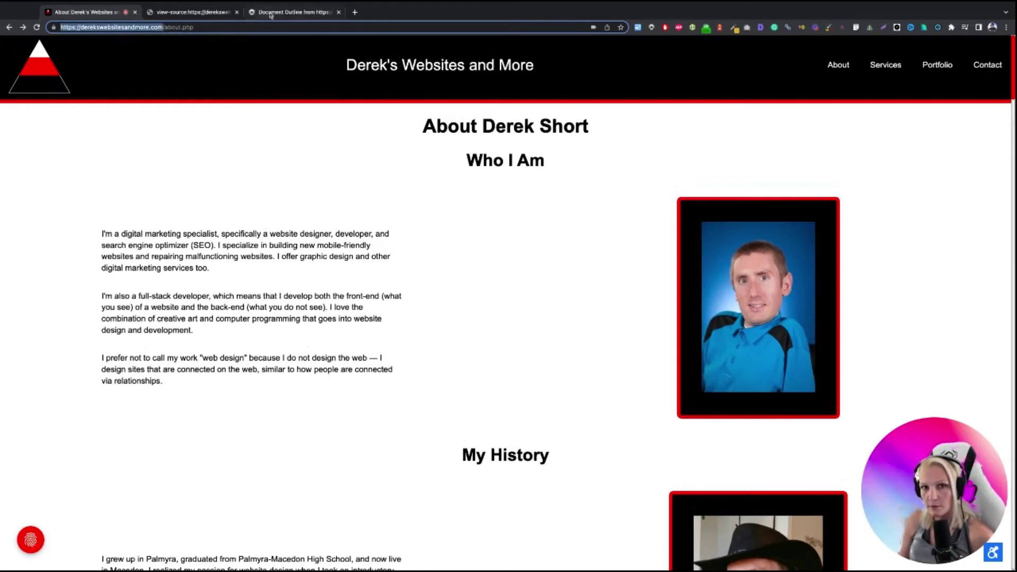
click(294, 12)
click(239, 27)
text(gogo)
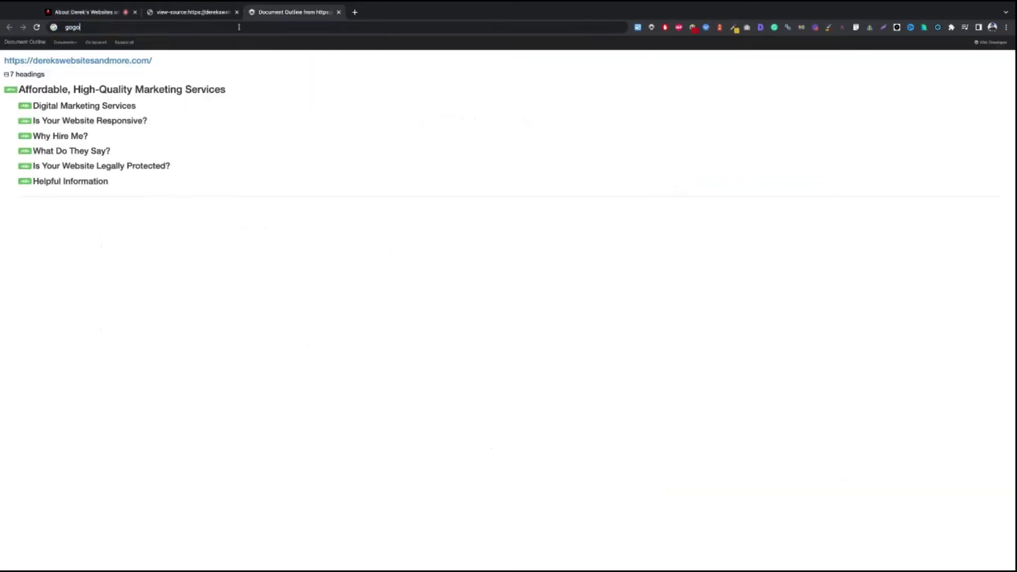
text(ogle pa)
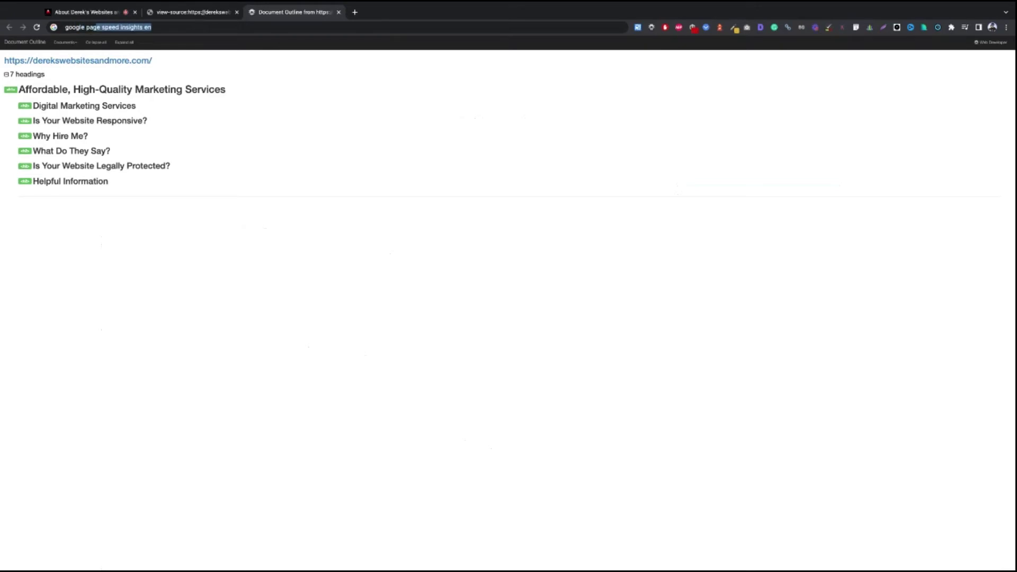
key(Return)
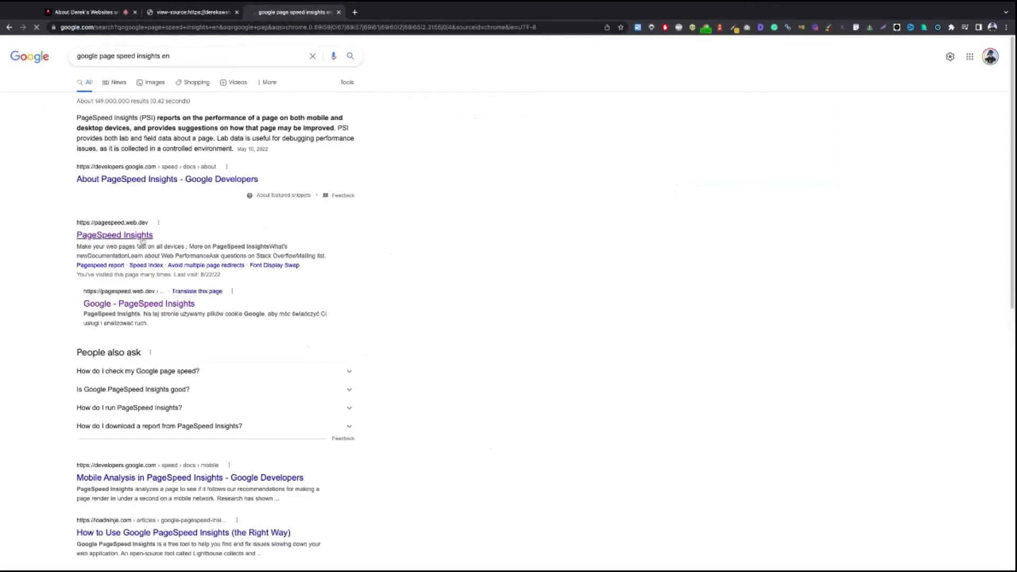
click(371, 73)
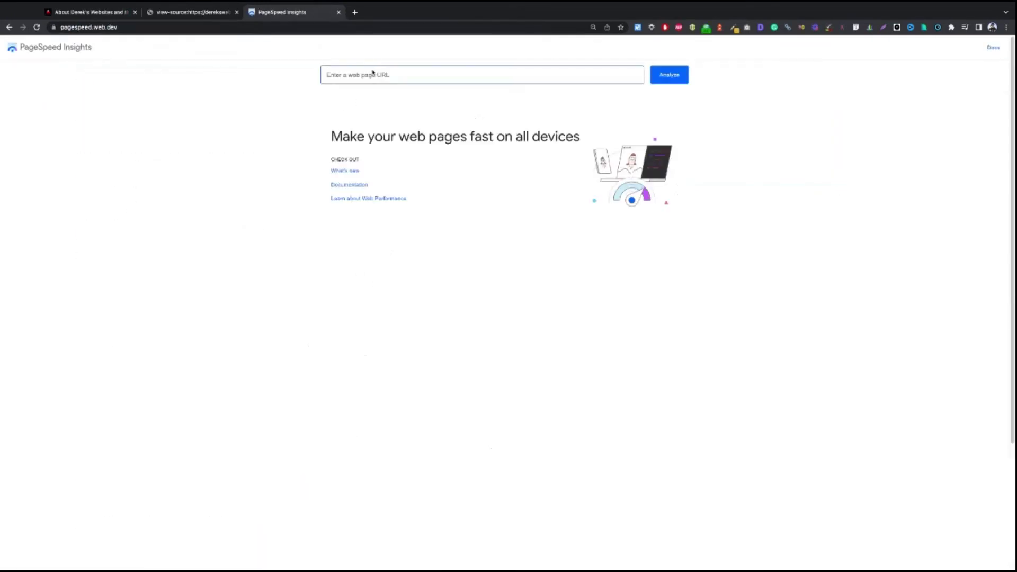
key(ctrl+v)
key(Return)
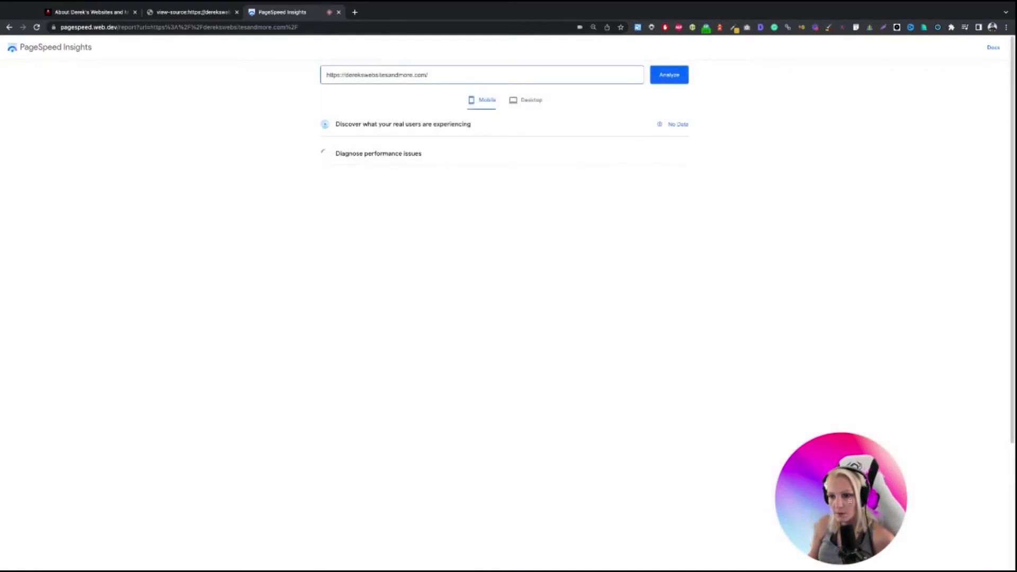
drag(845, 498, 919, 500)
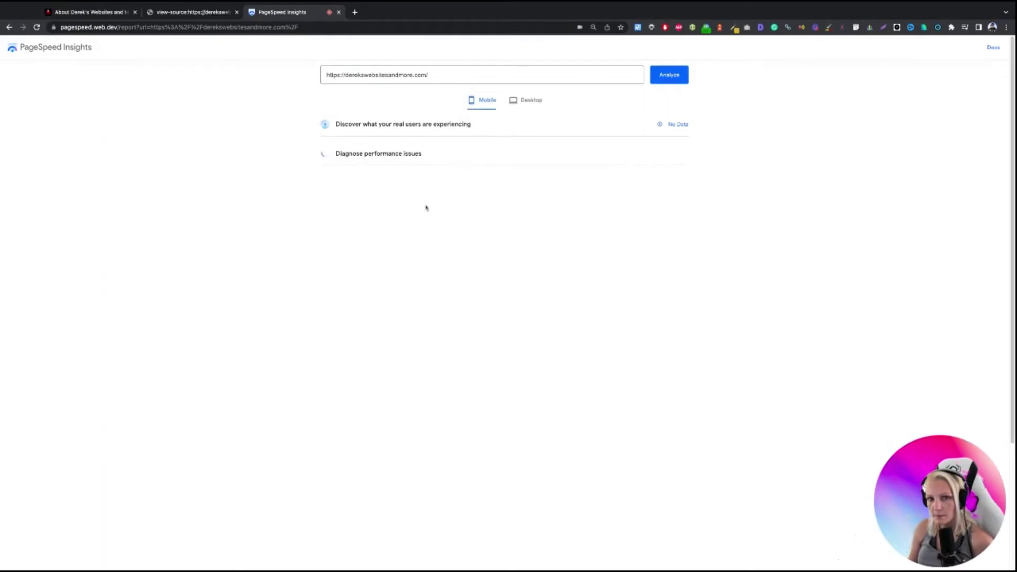
click(104, 12)
scroll(393, 336, down, 8)
Scroll through the About page, then return to the site's home page
scroll(392, 335, down, 15)
key(Home)
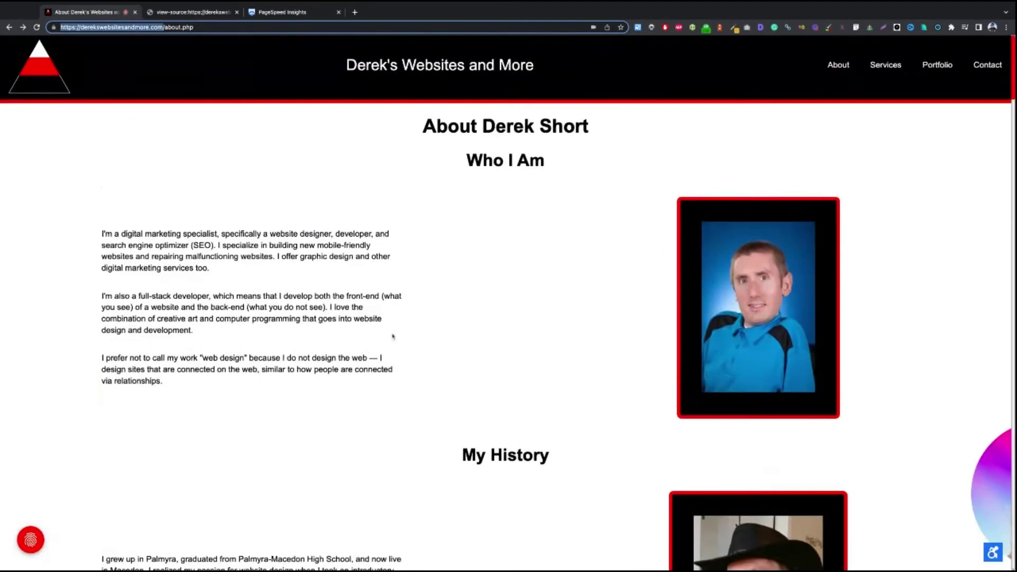
click(403, 69)
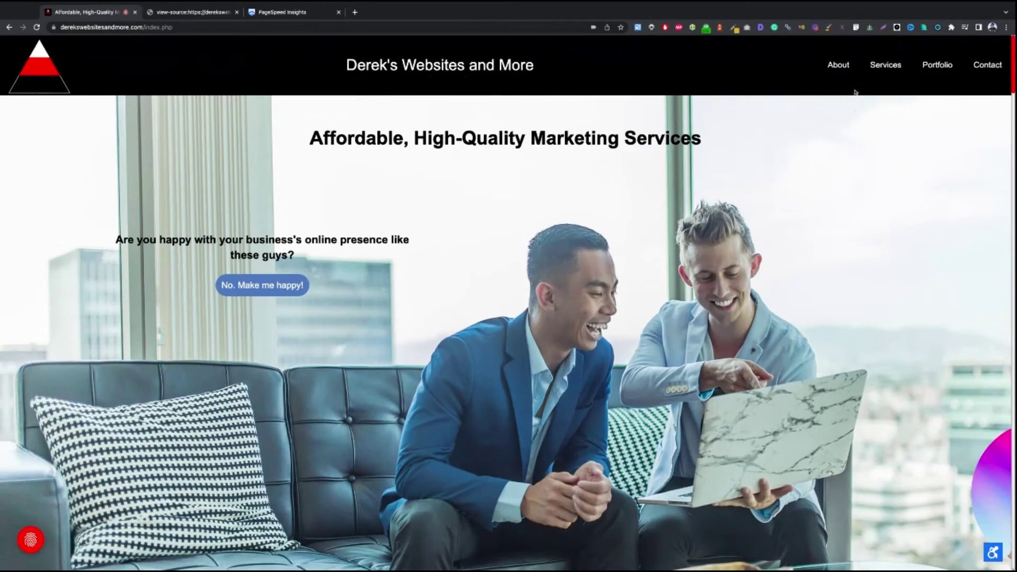
Select the home page address and scroll down to the Helpful Information links
click(170, 28)
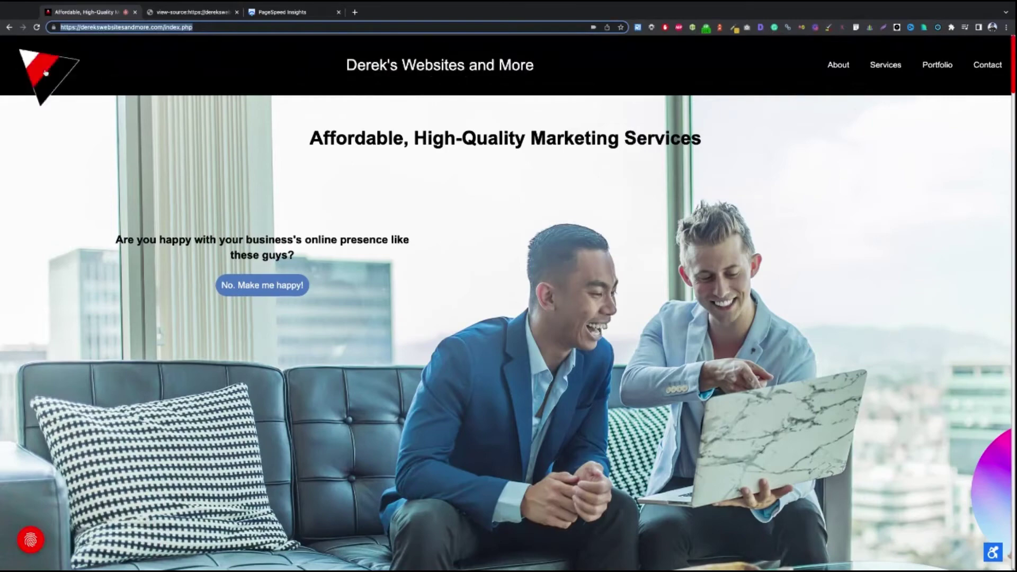
scroll(446, 131, down, 20)
scroll(445, 130, down, 10)
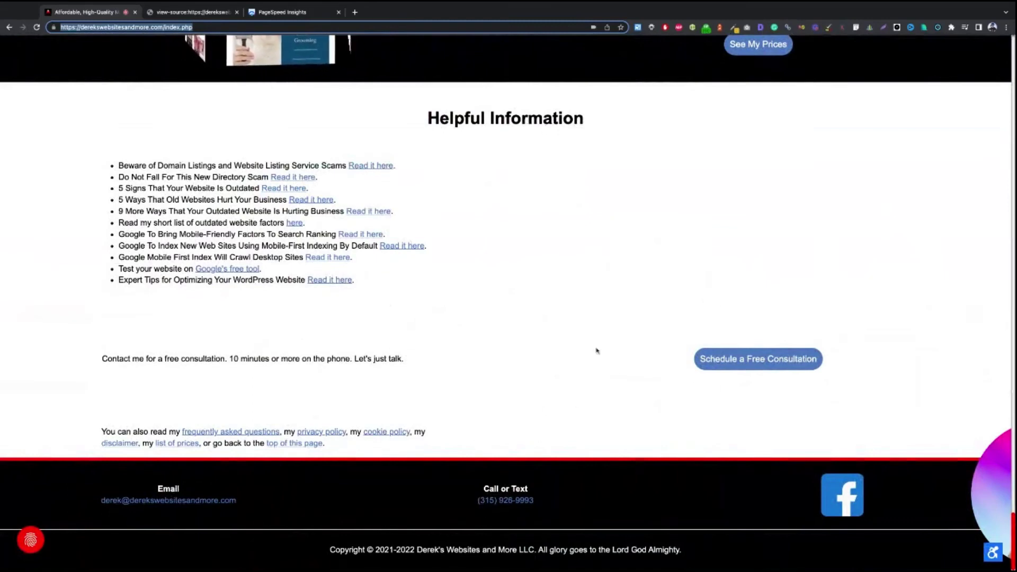
Open the domain listings scam article and the SISO directory scam article from Helpful Information
click(996, 502)
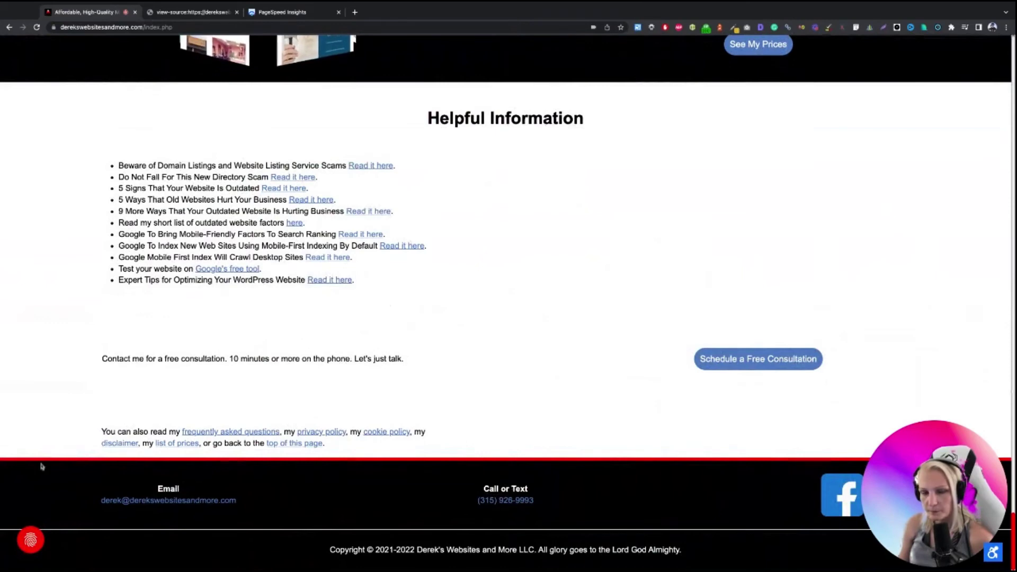
click(374, 168)
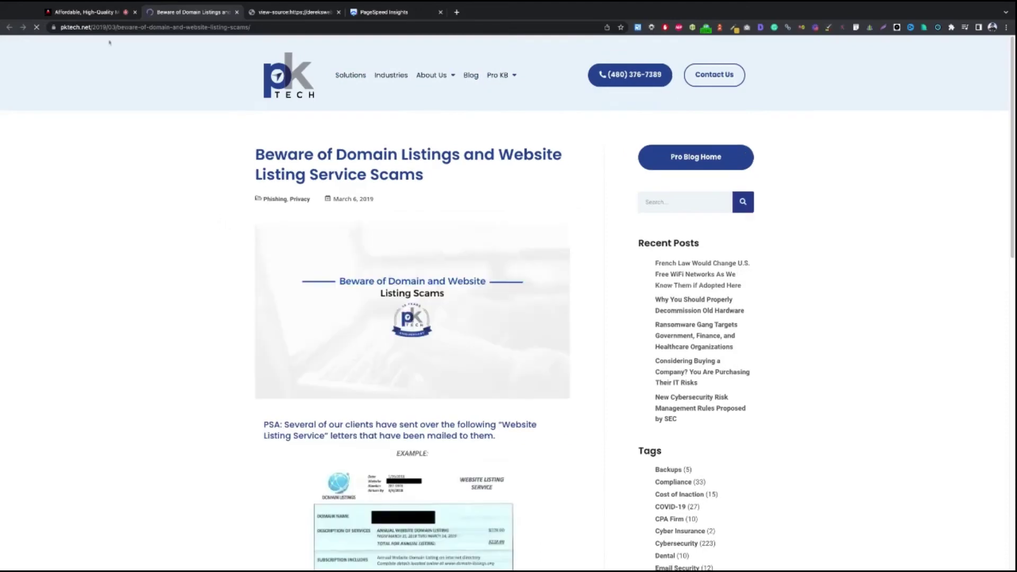
key(ctrl+Page_Up)
click(293, 178)
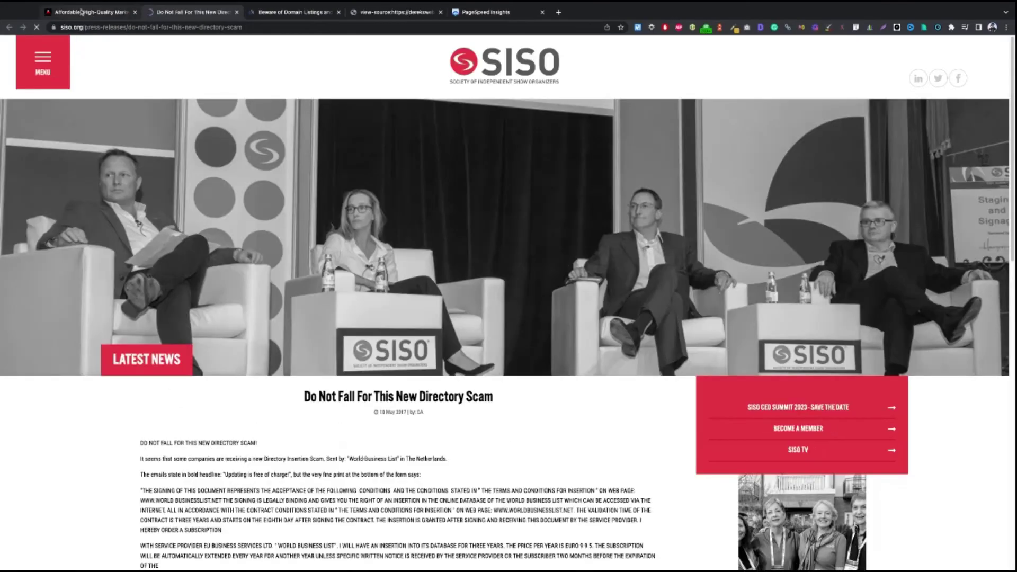
Switch among the home page, SISO article, domain listings article and page source tabs
click(82, 12)
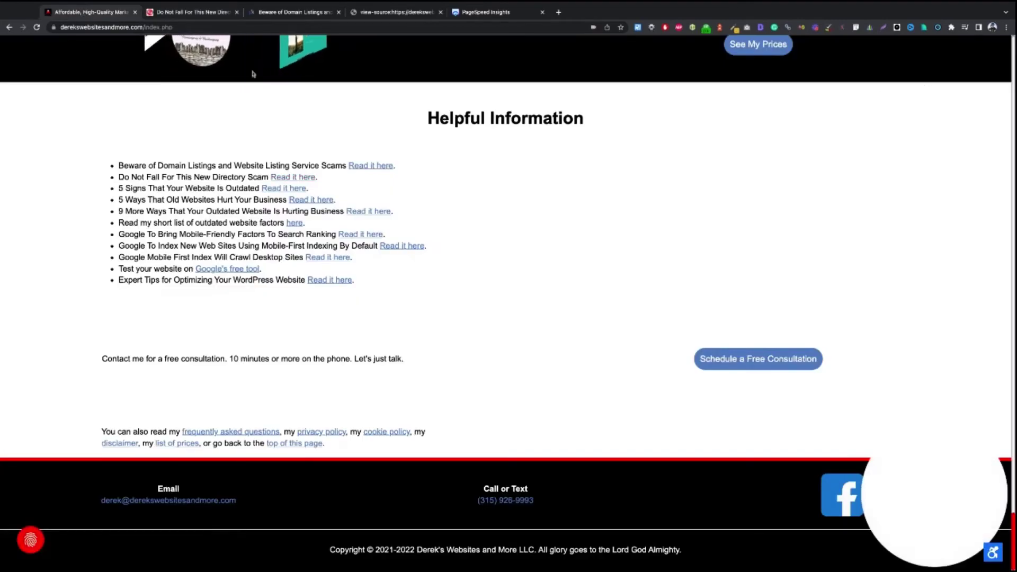
click(191, 12)
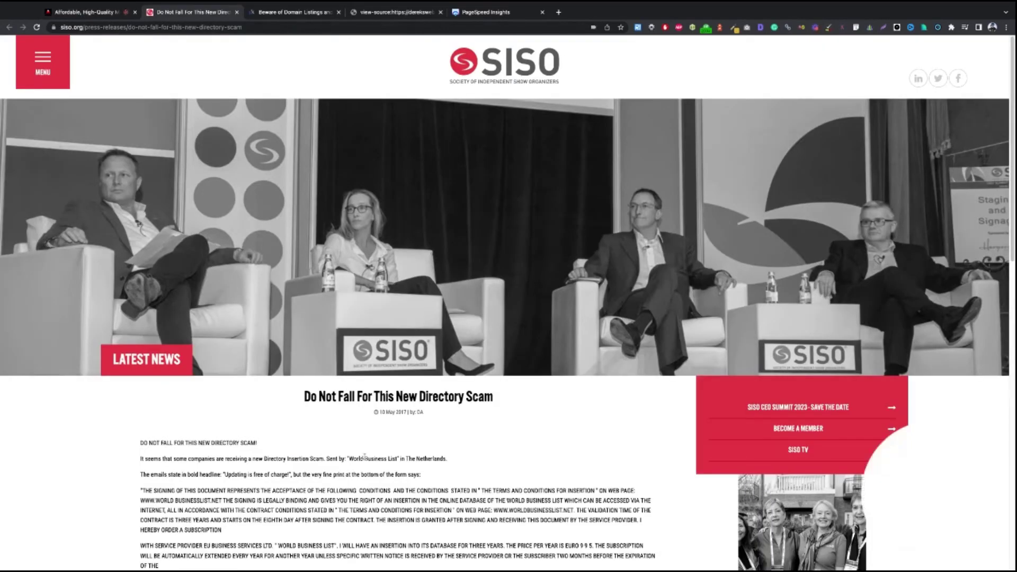
scroll(277, 40, down, 6)
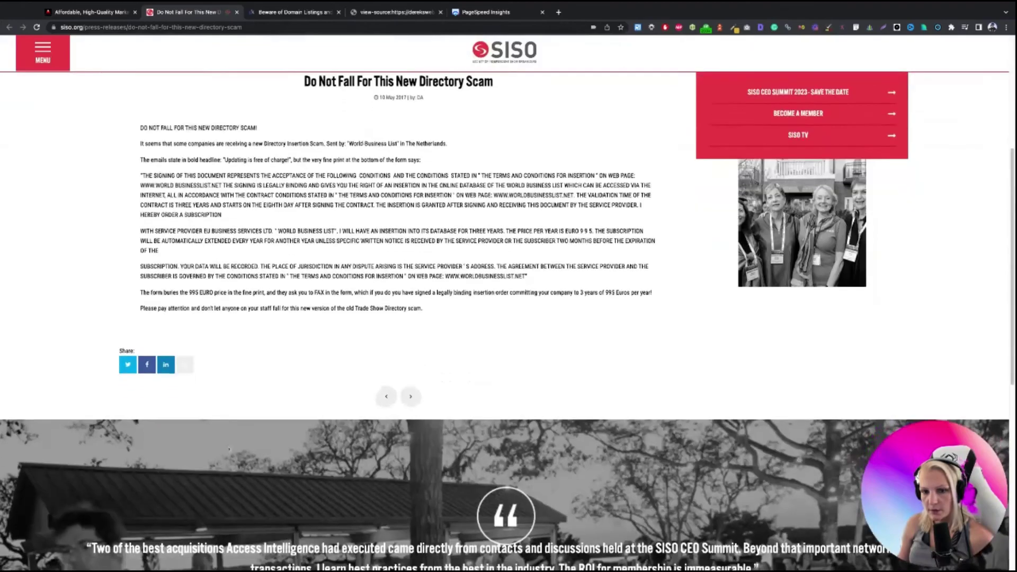
click(286, 12)
click(383, 11)
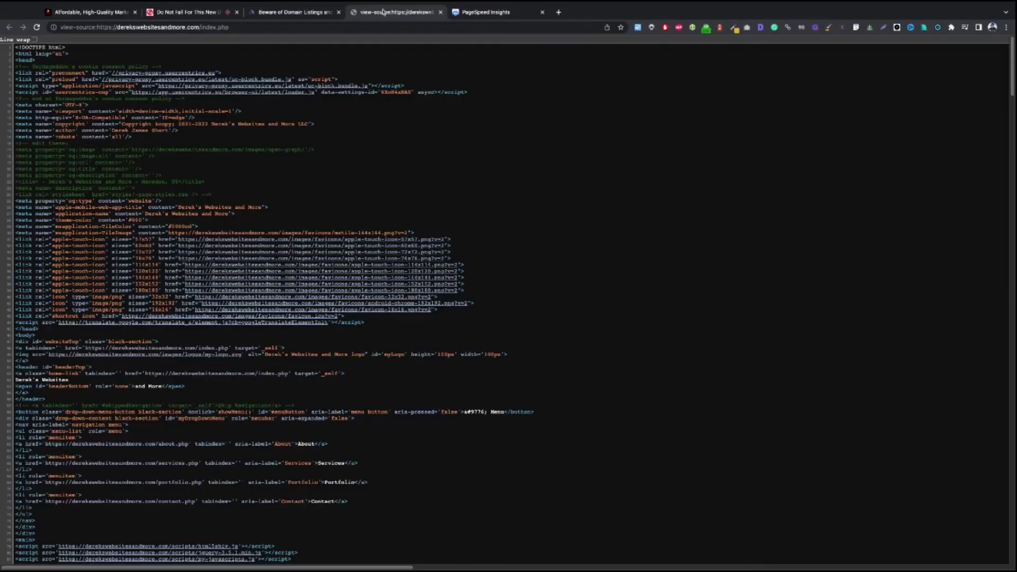
click(286, 12)
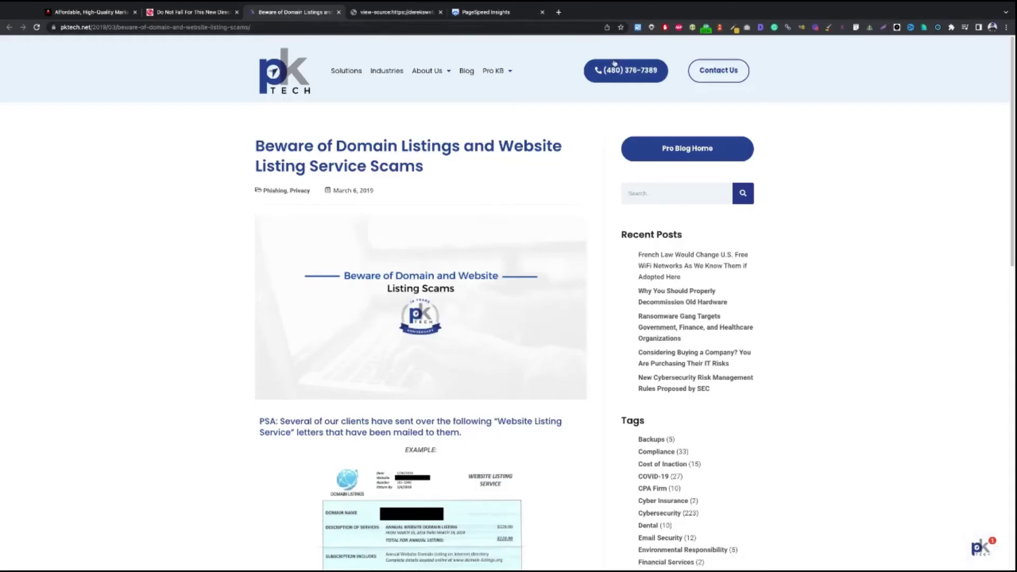
click(192, 12)
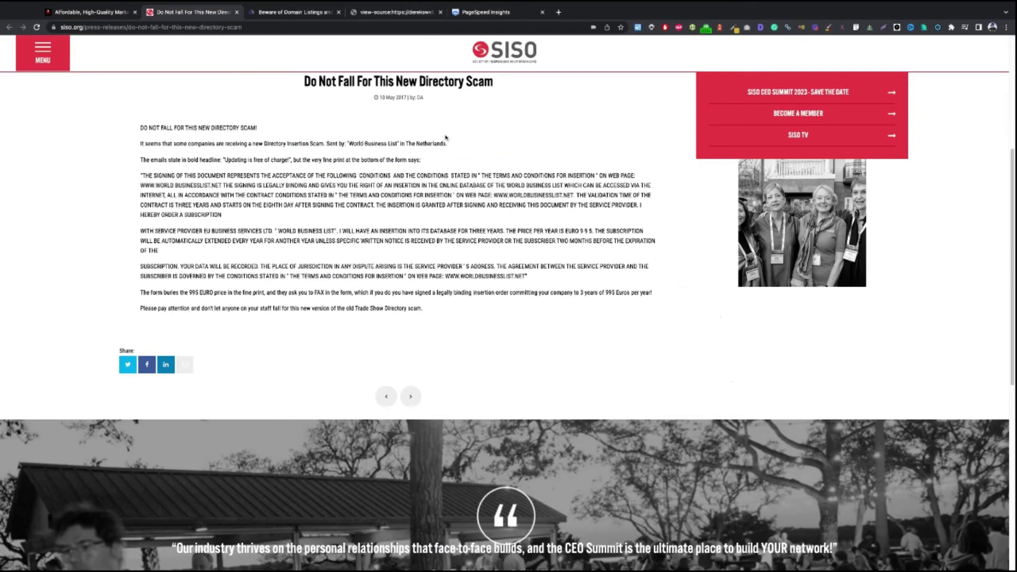
Skim the SISO article, view the page source, and finish on the PageSpeed Insights report
scroll(616, 118, down, 3)
scroll(487, 256, up, 10)
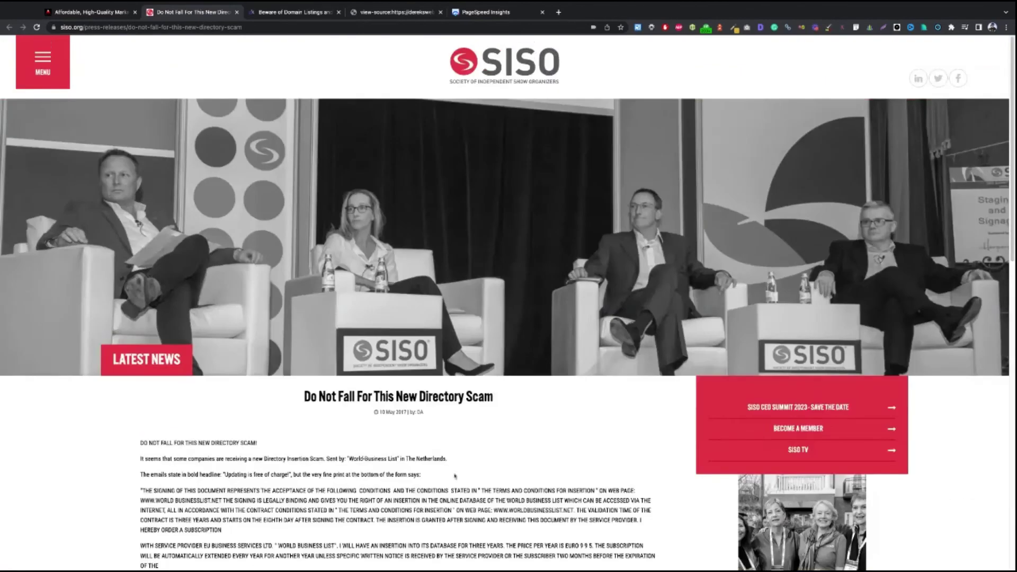
click(408, 10)
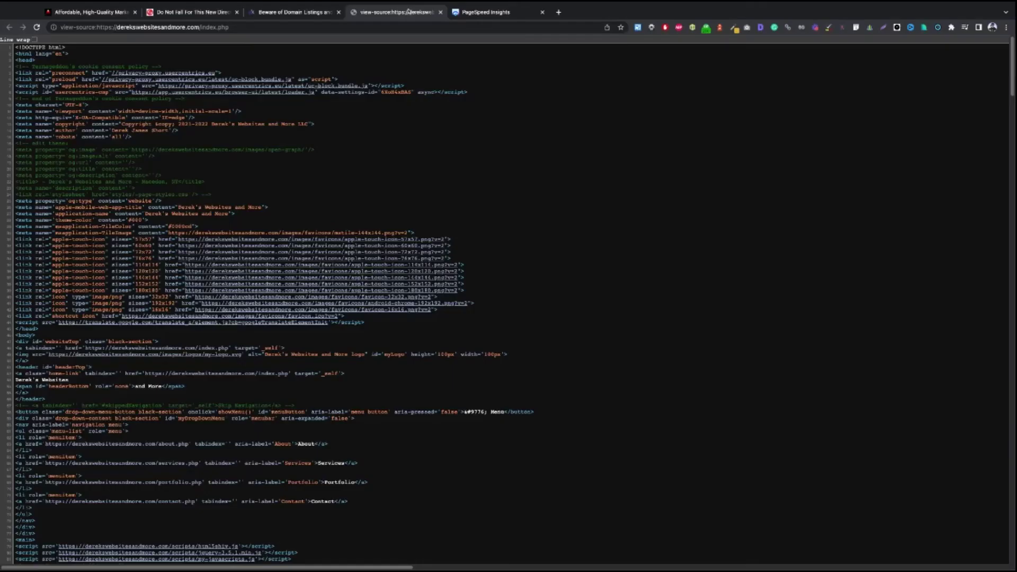
click(474, 14)
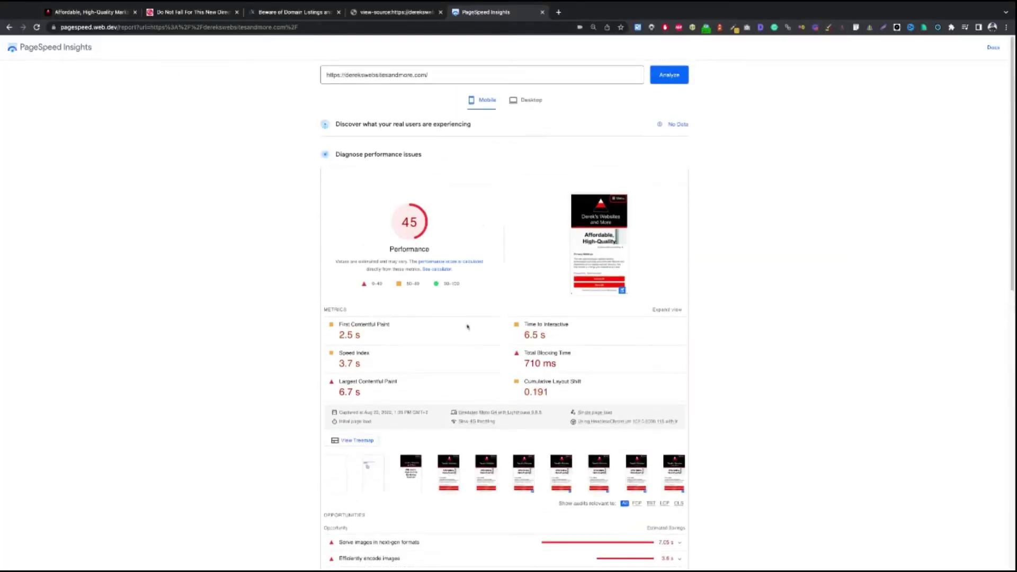
Back on the PageSpeed report, highlight the 6.7 s Largest Contentful Paint reading
click(90, 20)
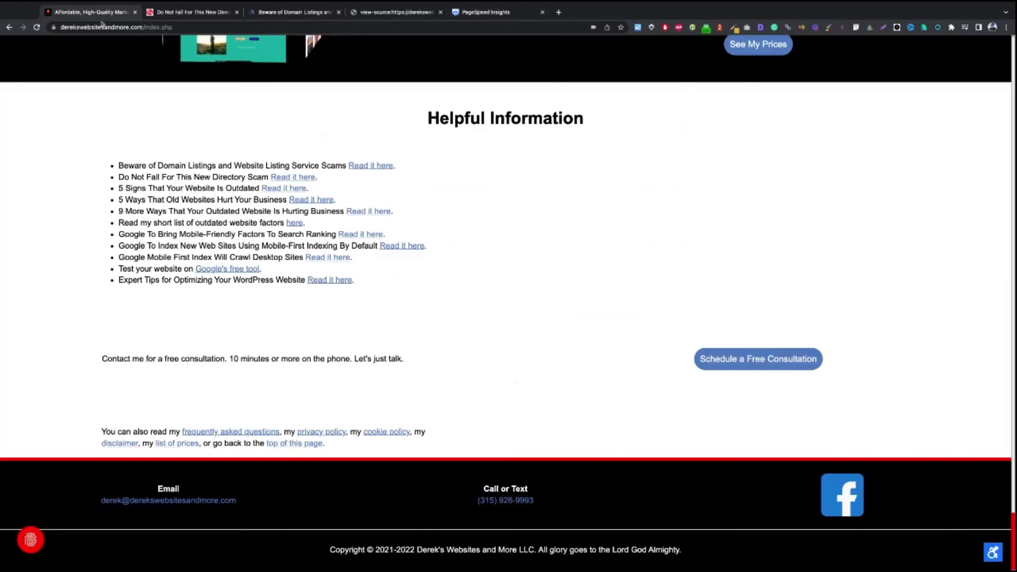
click(479, 11)
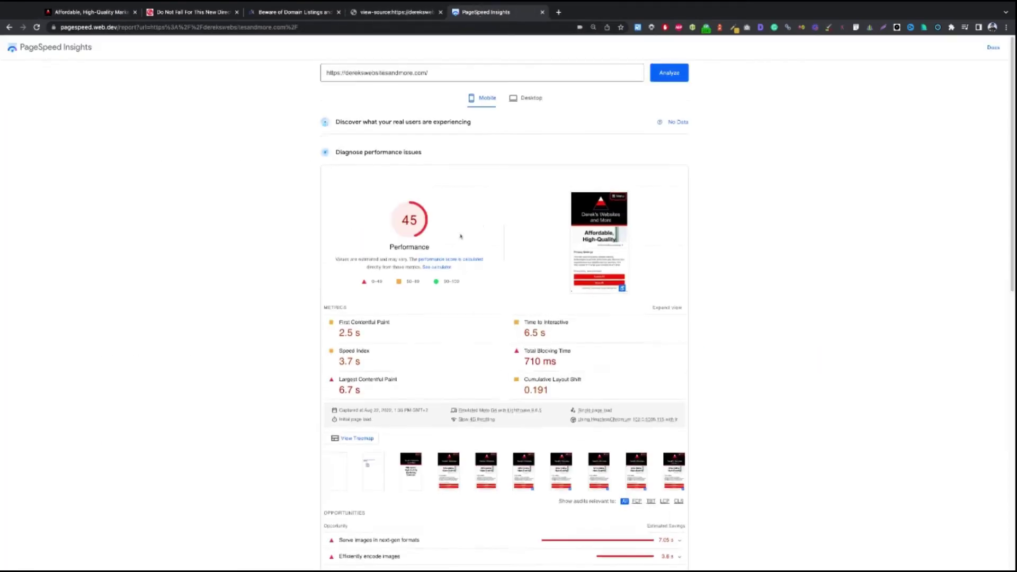
scroll(460, 236, down, 1)
scroll(459, 237, down, 1)
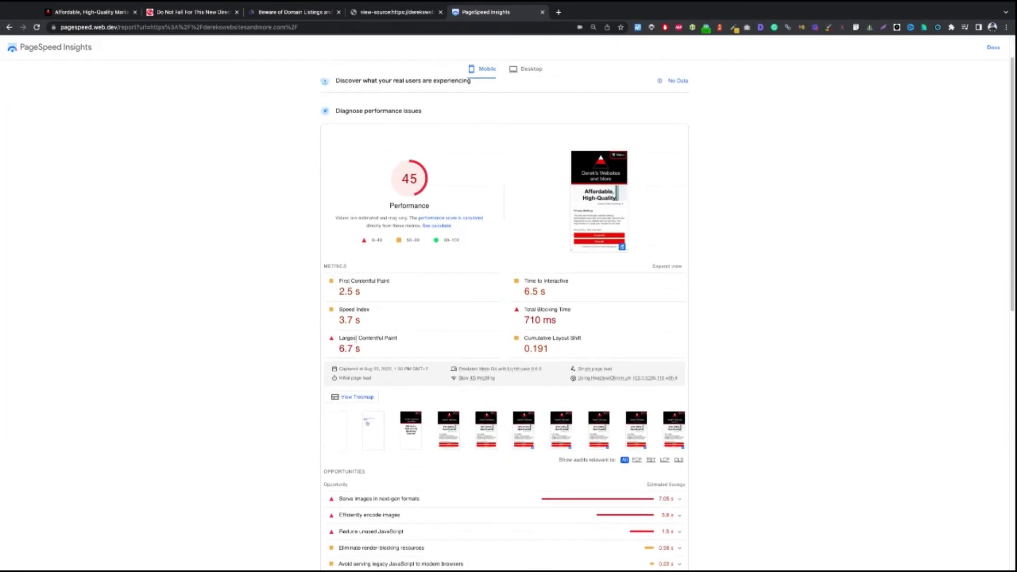
triple_click(368, 351)
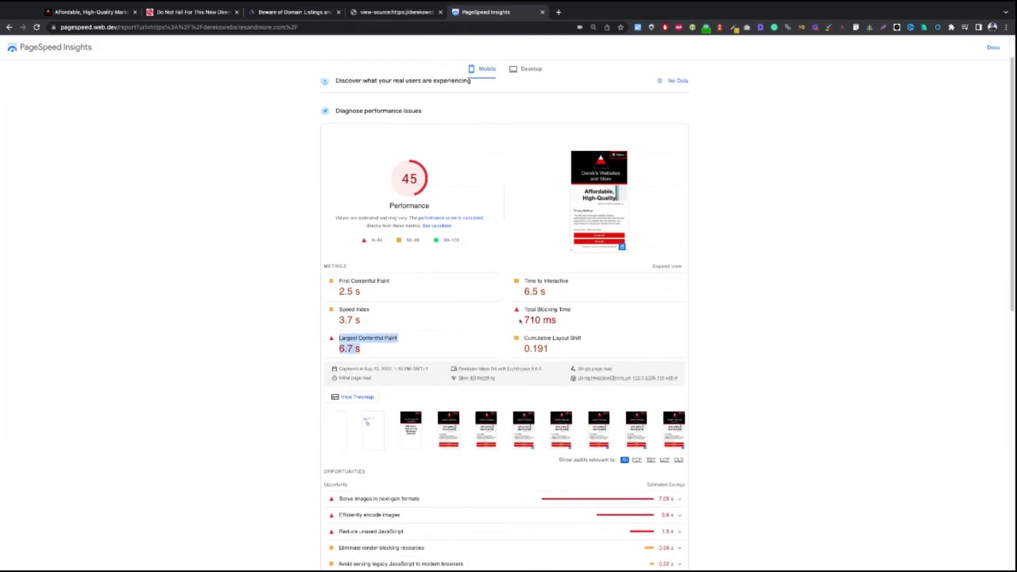
Expand 'Serve images in next-gen formats' and open hero-600.jpg in a new tab
scroll(533, 302, down, 4)
click(433, 319)
scroll(434, 322, down, 3)
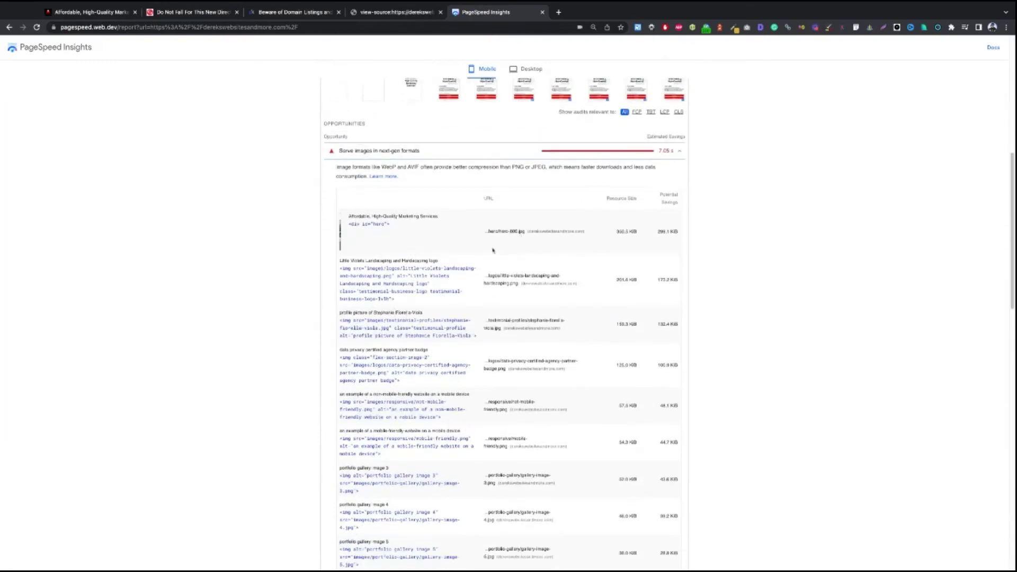
click(501, 231)
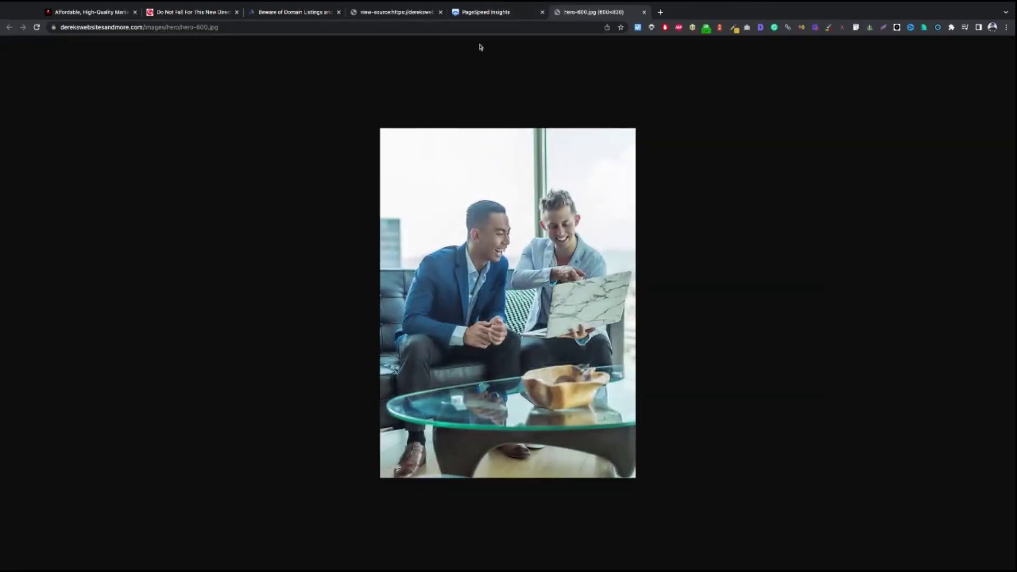
click(483, 12)
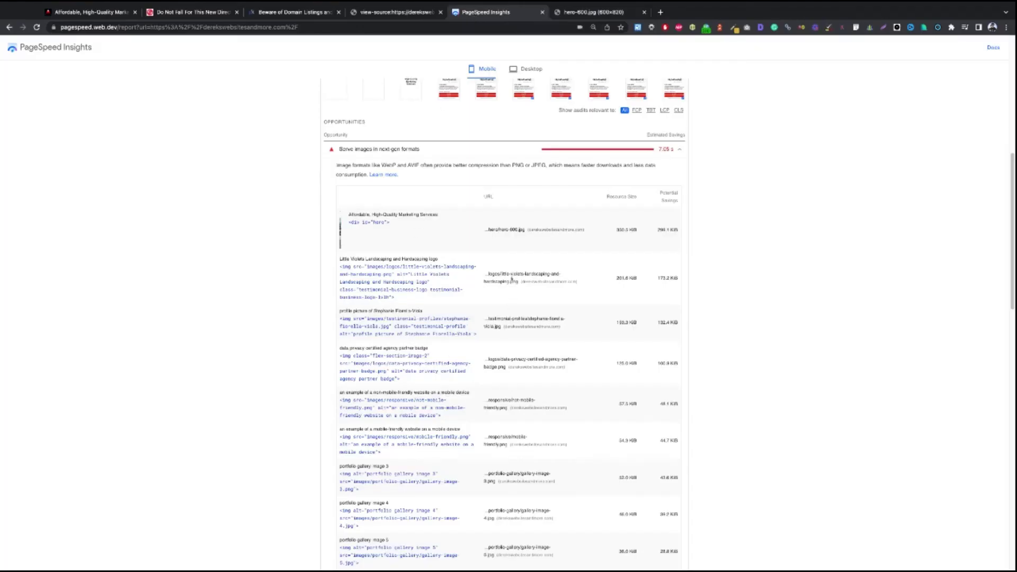
Expand 'Efficiently encode images' and 'Reduce unused JavaScript', then return to the report's top
scroll(496, 348, down, 8)
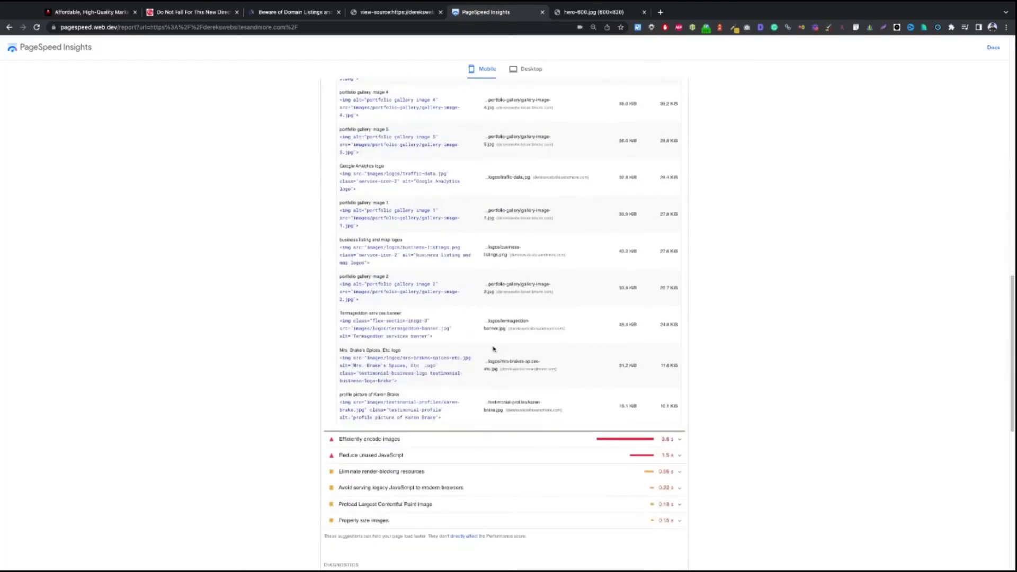
click(421, 439)
scroll(420, 431, down, 5)
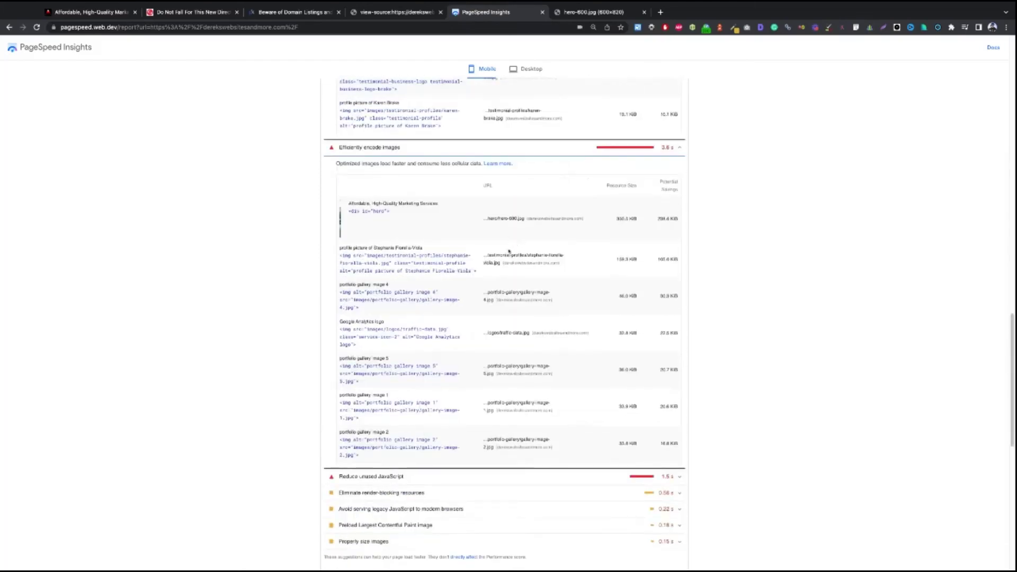
scroll(422, 316, down, 3)
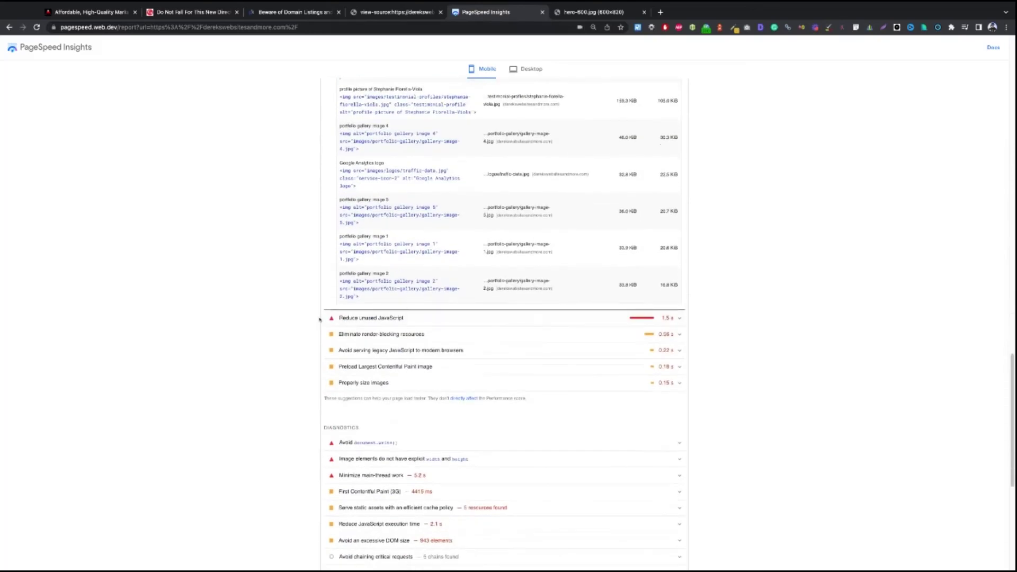
click(422, 318)
key(Home)
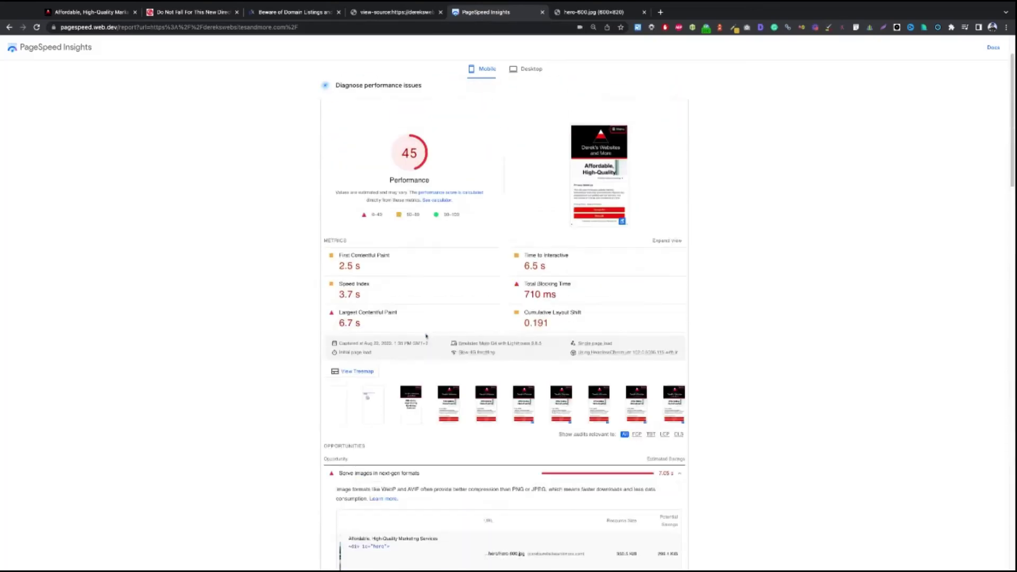
scroll(634, 332, down, 3)
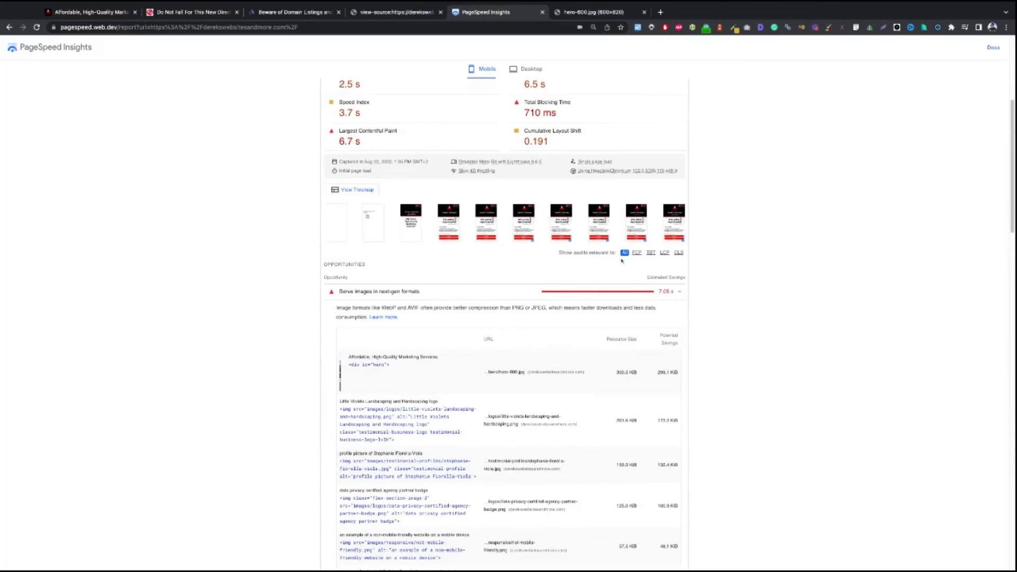
scroll(610, 260, down, 15)
scroll(609, 274, up, 18)
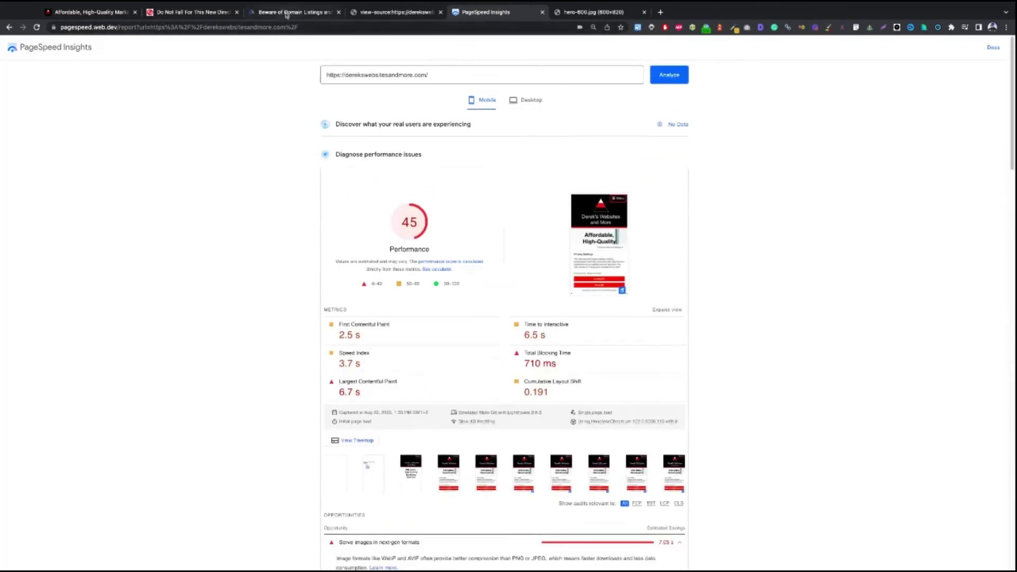
Go back through the source and scam article tabs to the home page's welcome section
click(593, 12)
click(398, 13)
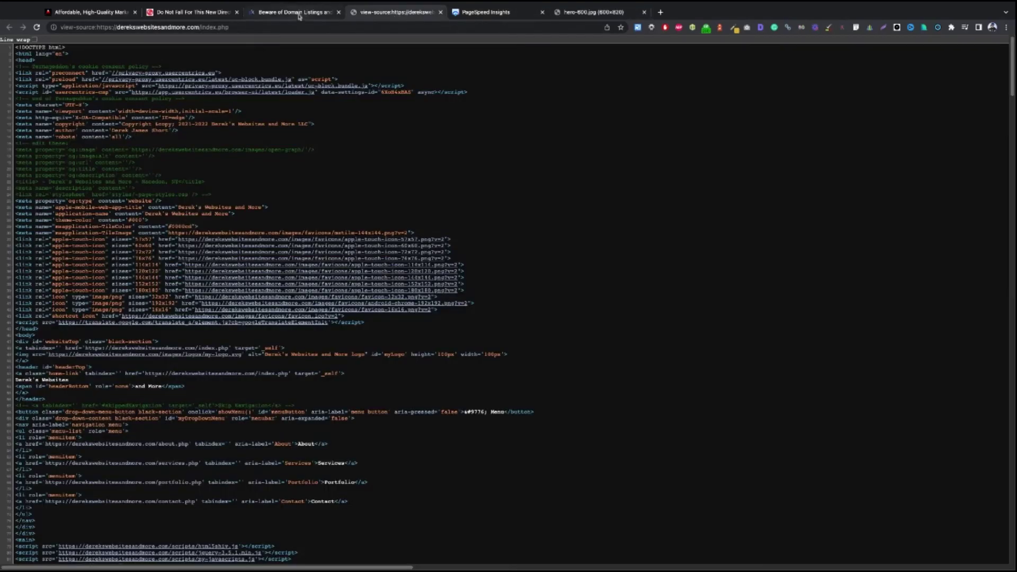
click(300, 13)
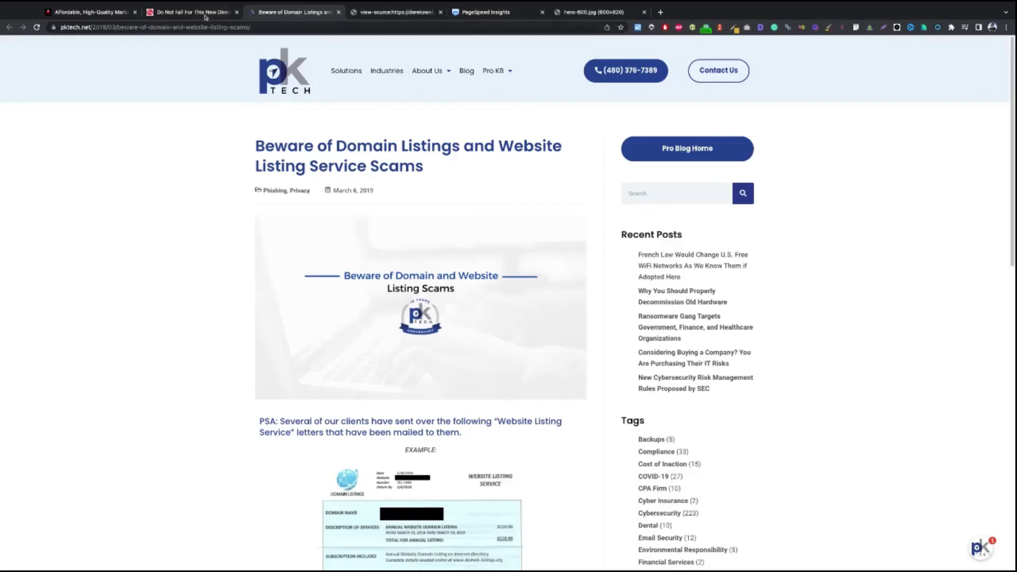
click(204, 14)
click(105, 11)
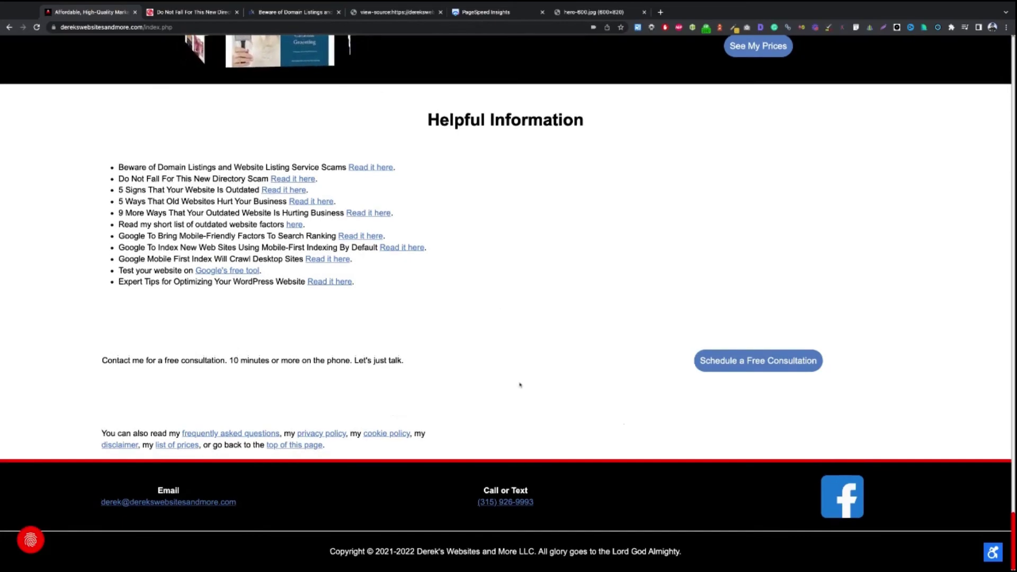
scroll(522, 386, up, 15)
scroll(523, 387, up, 20)
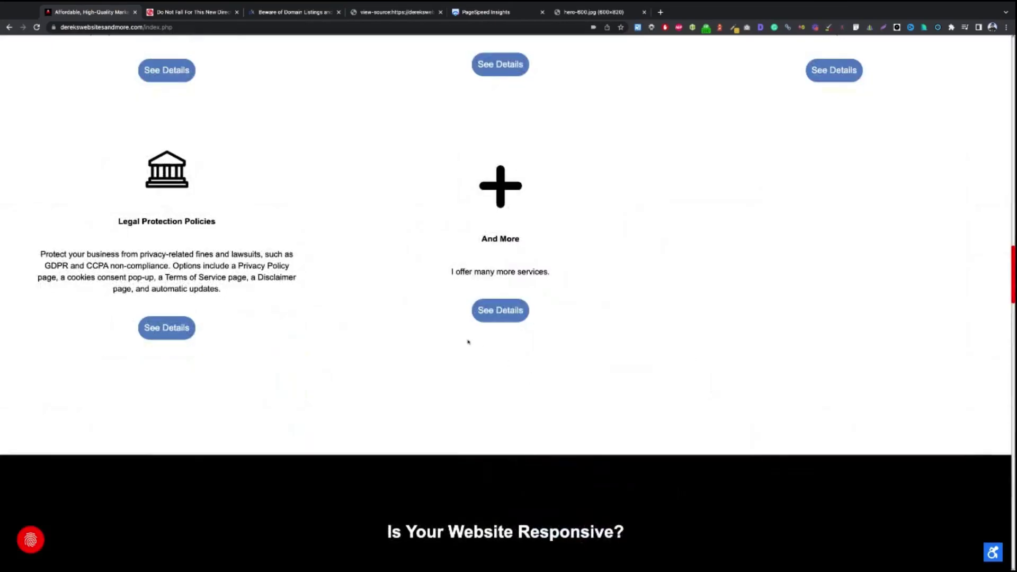